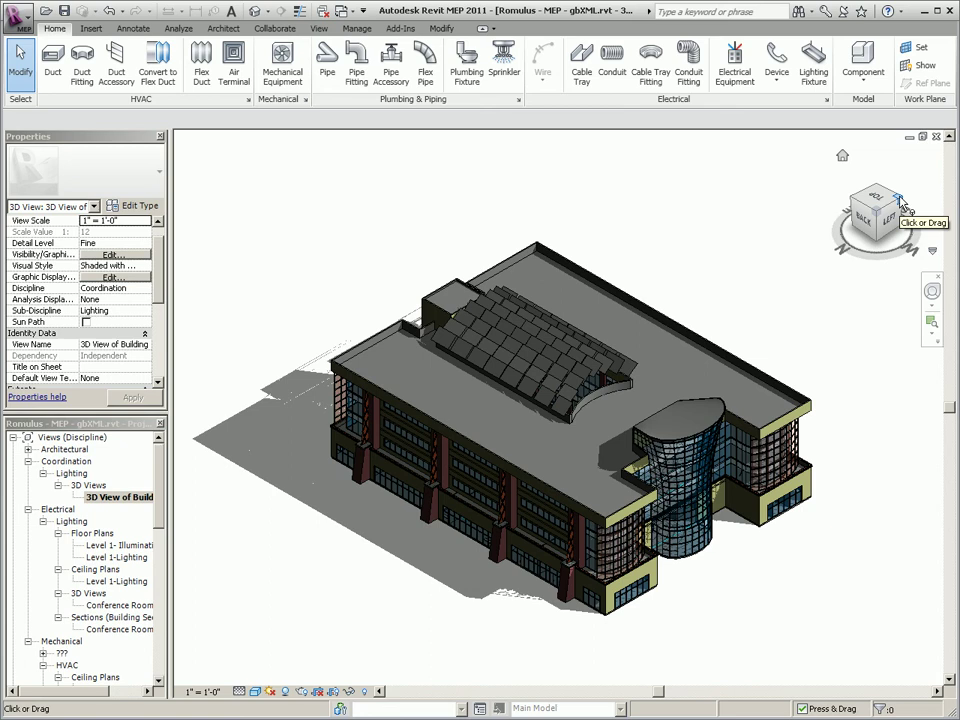
Orbit the building, then open the Energy Settings from Project Information
click(899, 200)
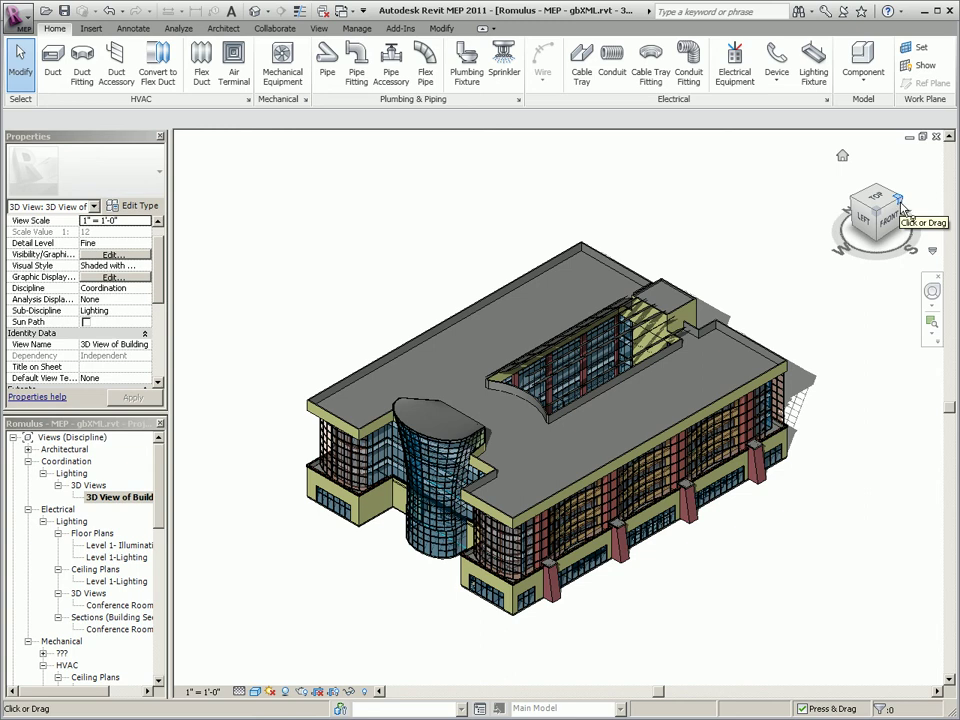
click(899, 200)
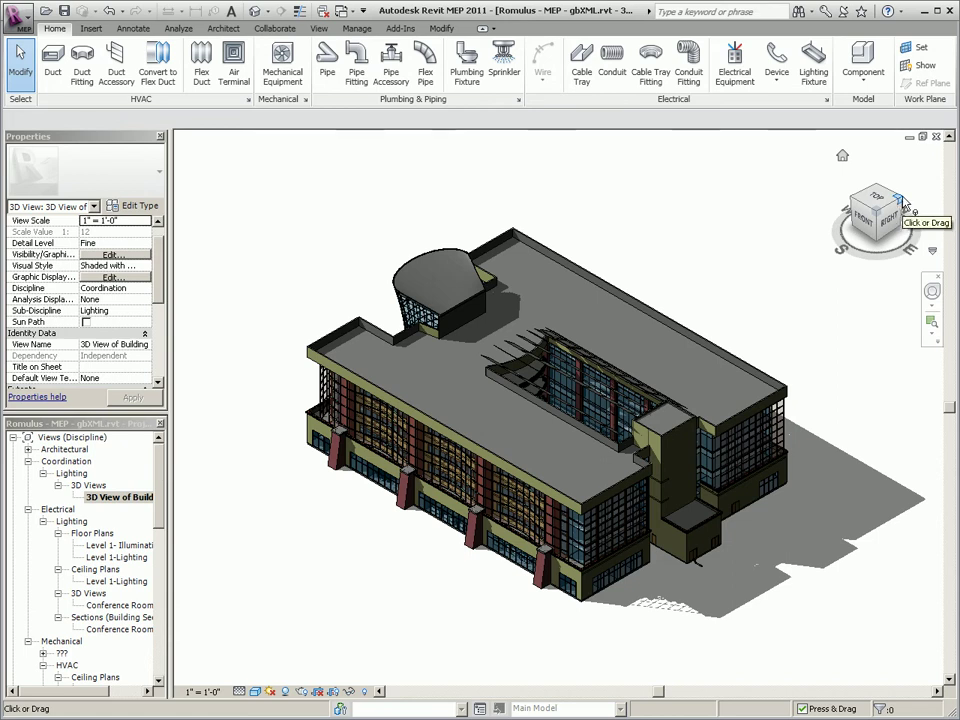
drag(903, 205, 897, 317)
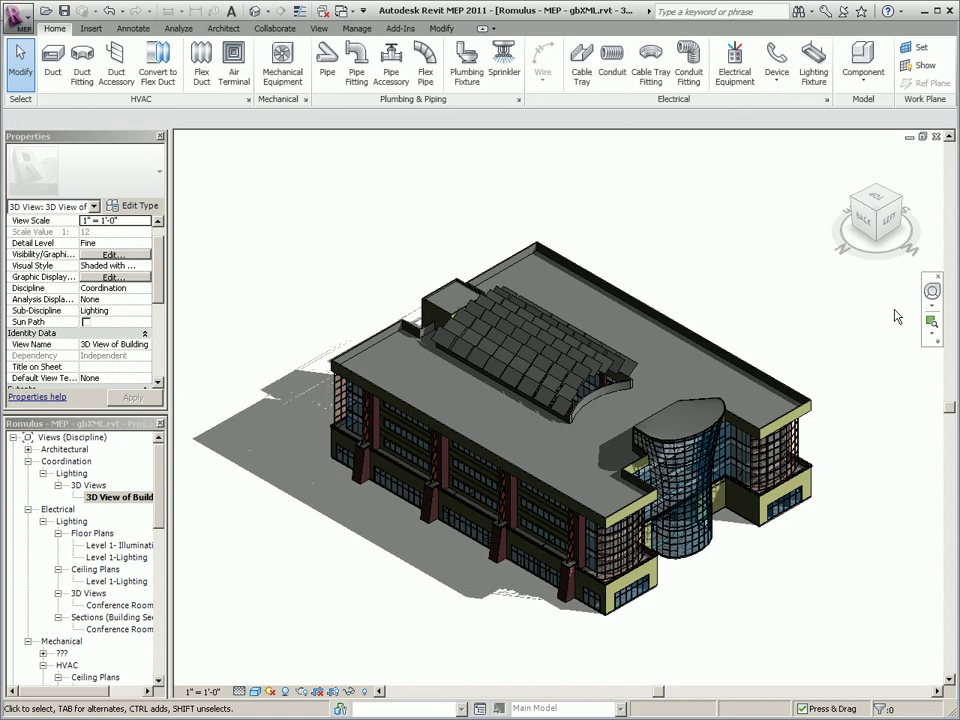
click(357, 30)
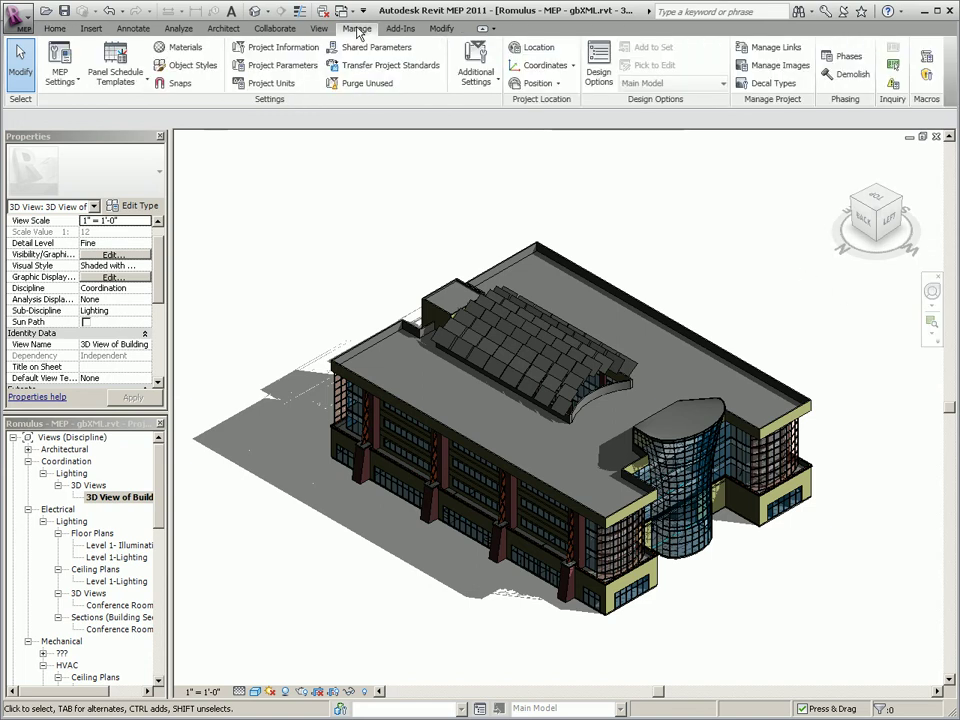
click(292, 48)
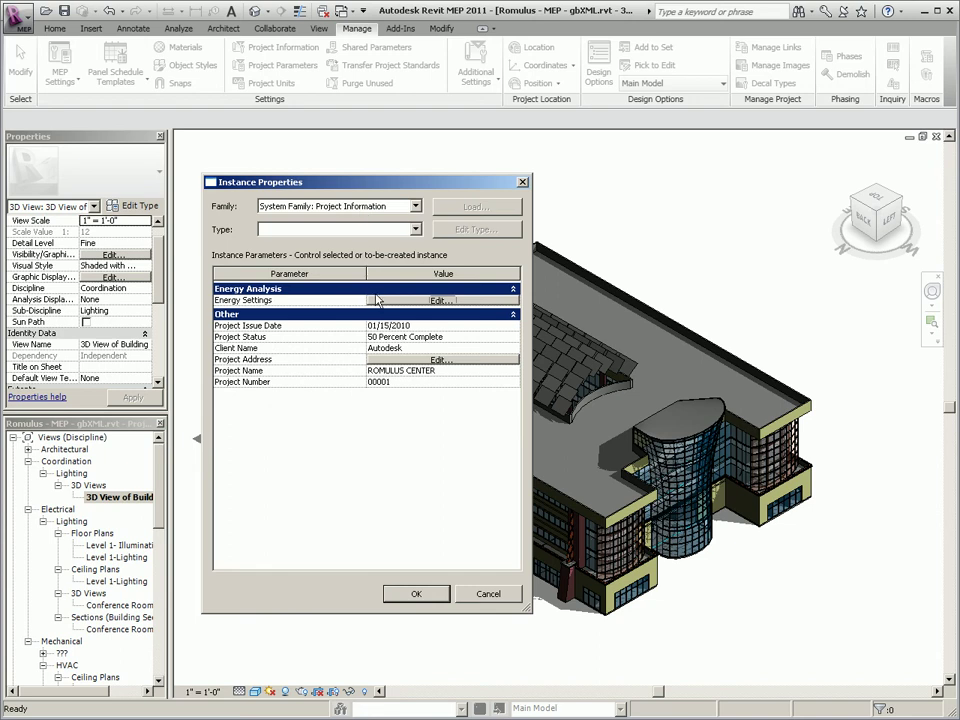
click(439, 301)
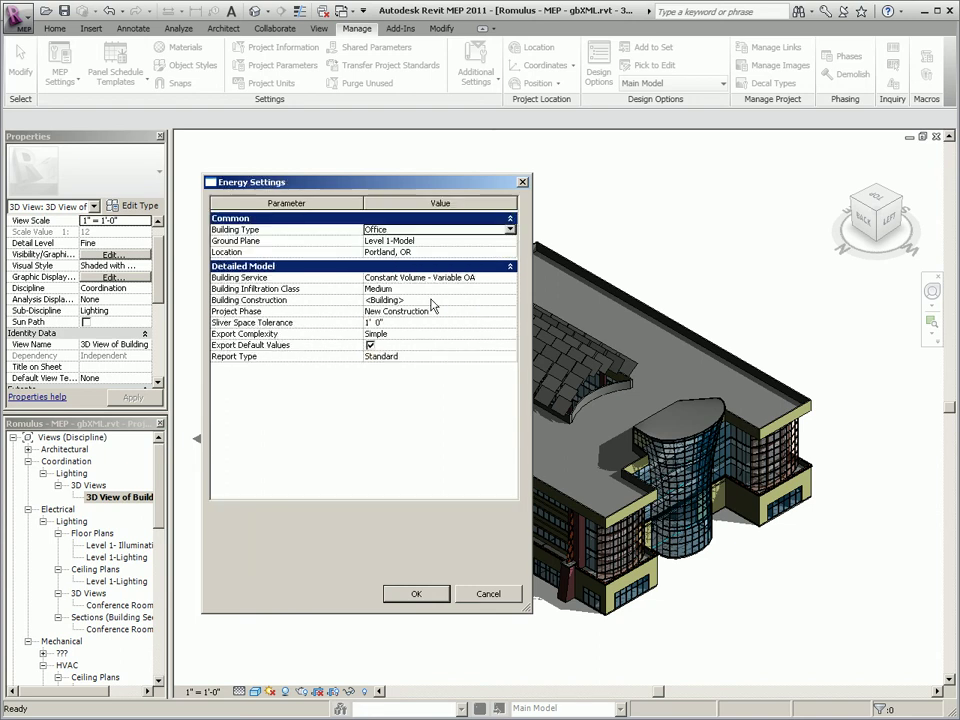
Set Building Type to Retail, keep Ground Plane at Level 1-Model, and select Location
click(512, 231)
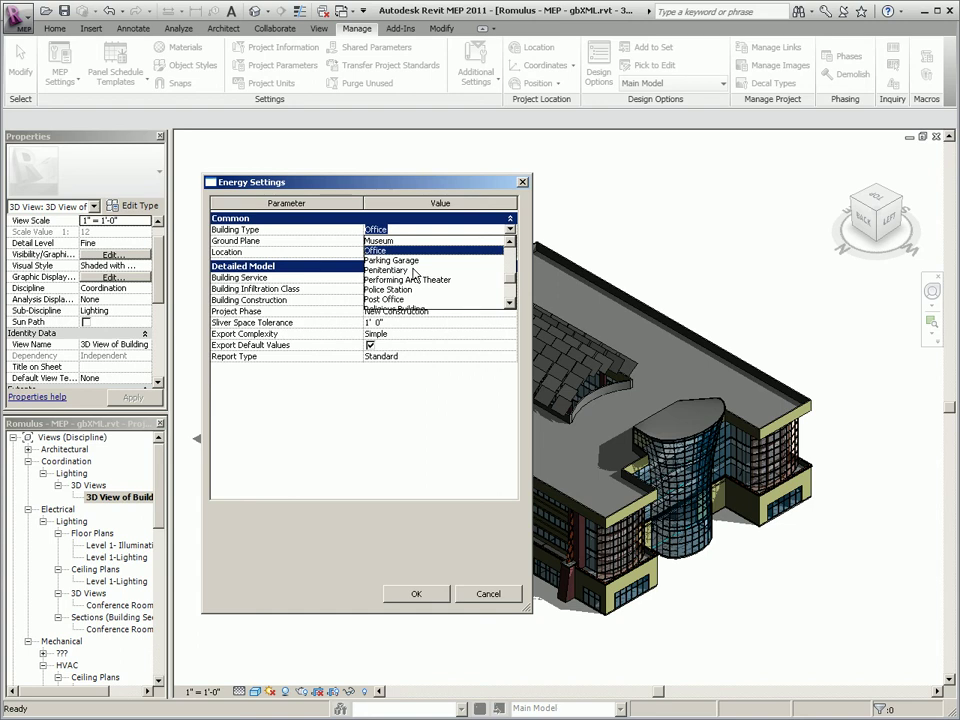
scroll(490, 285, down, 2)
click(487, 247)
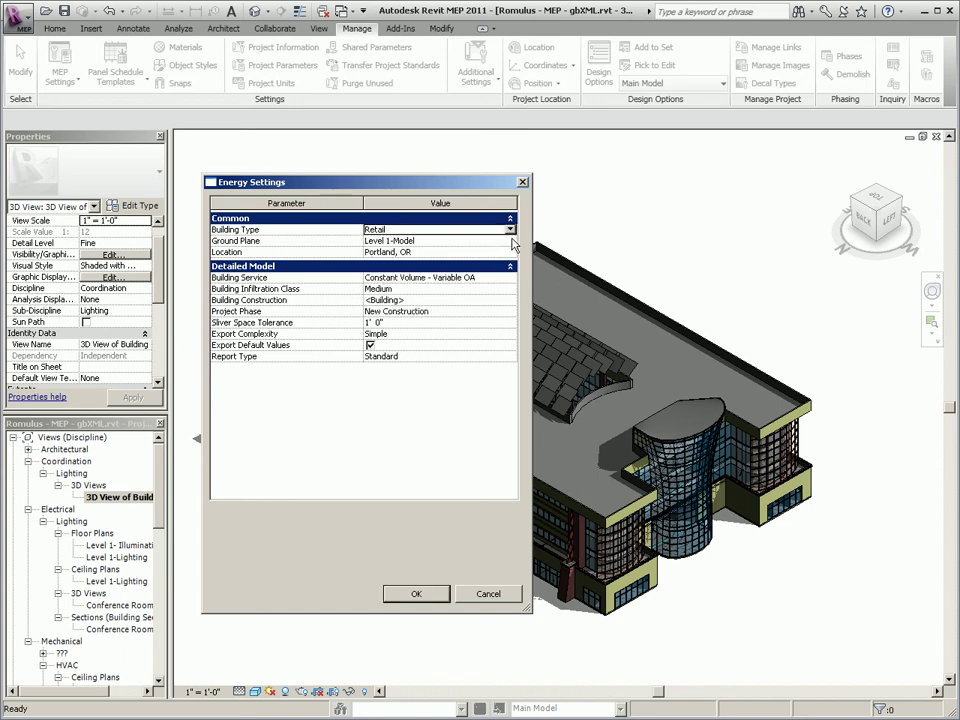
click(510, 243)
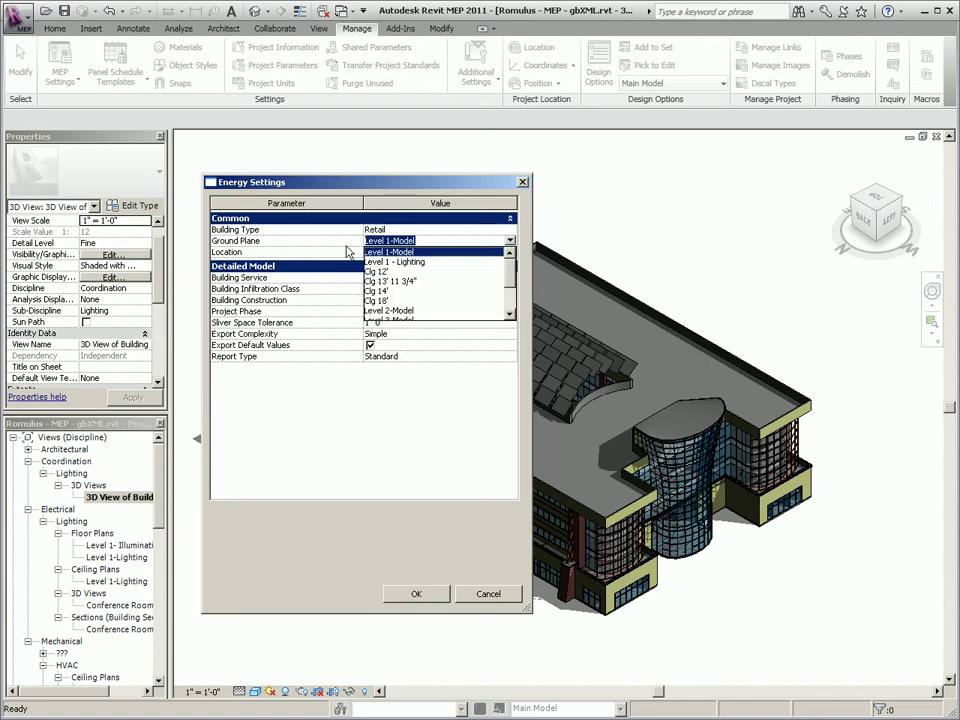
click(510, 314)
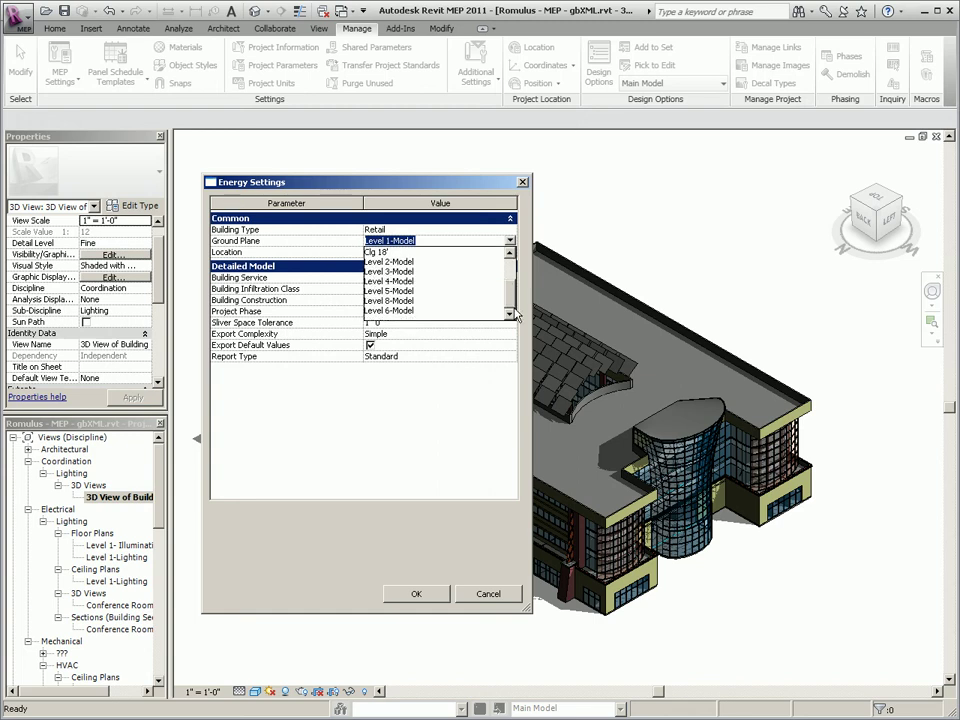
scroll(510, 290, up, 2)
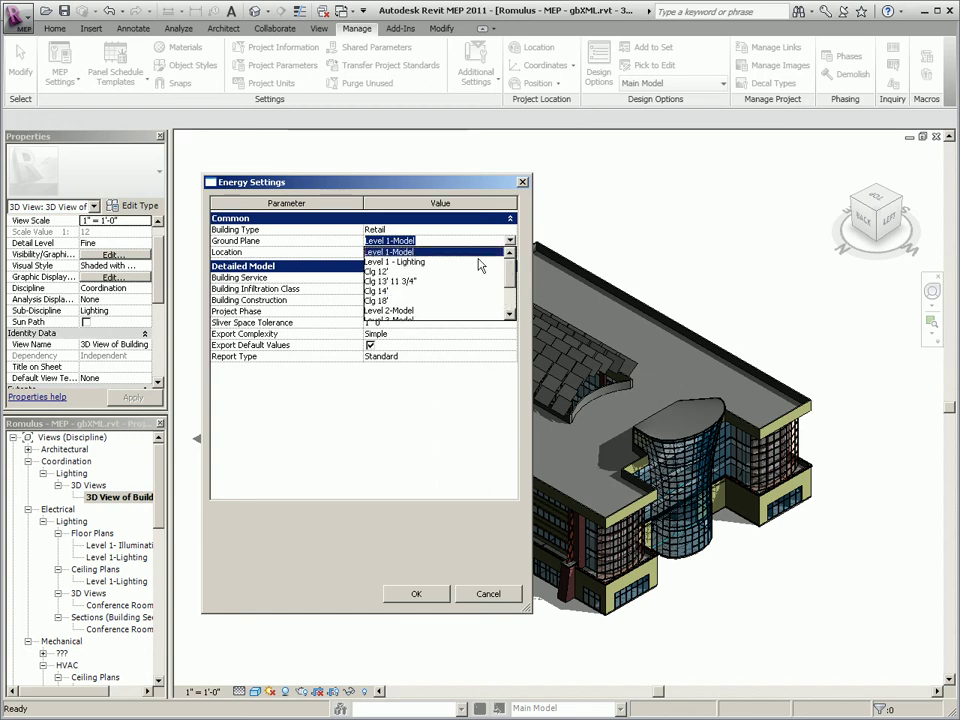
click(408, 251)
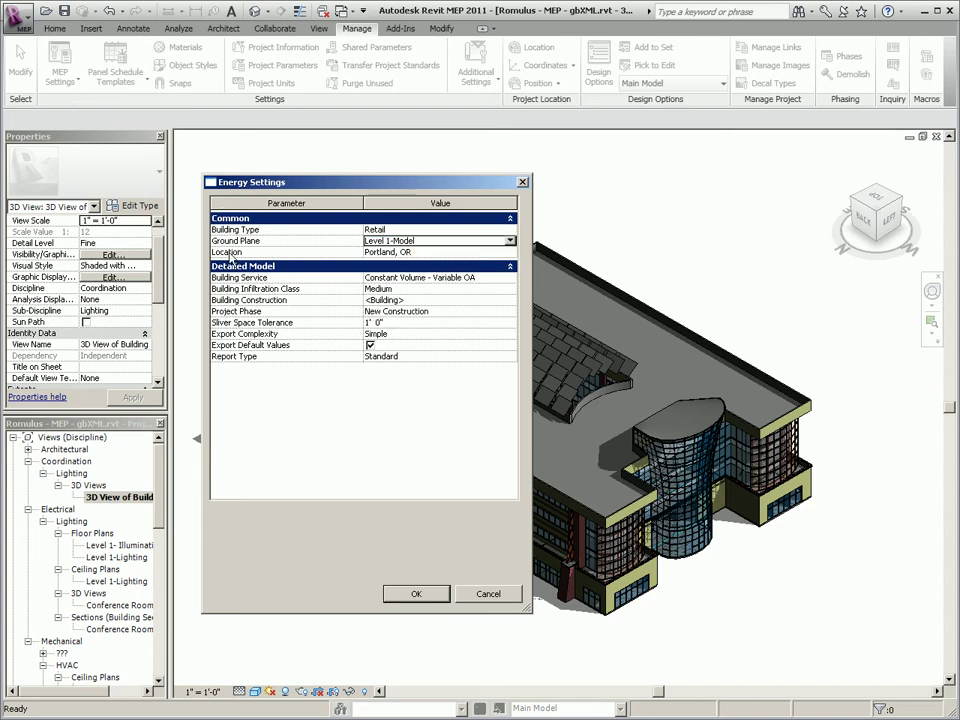
click(470, 252)
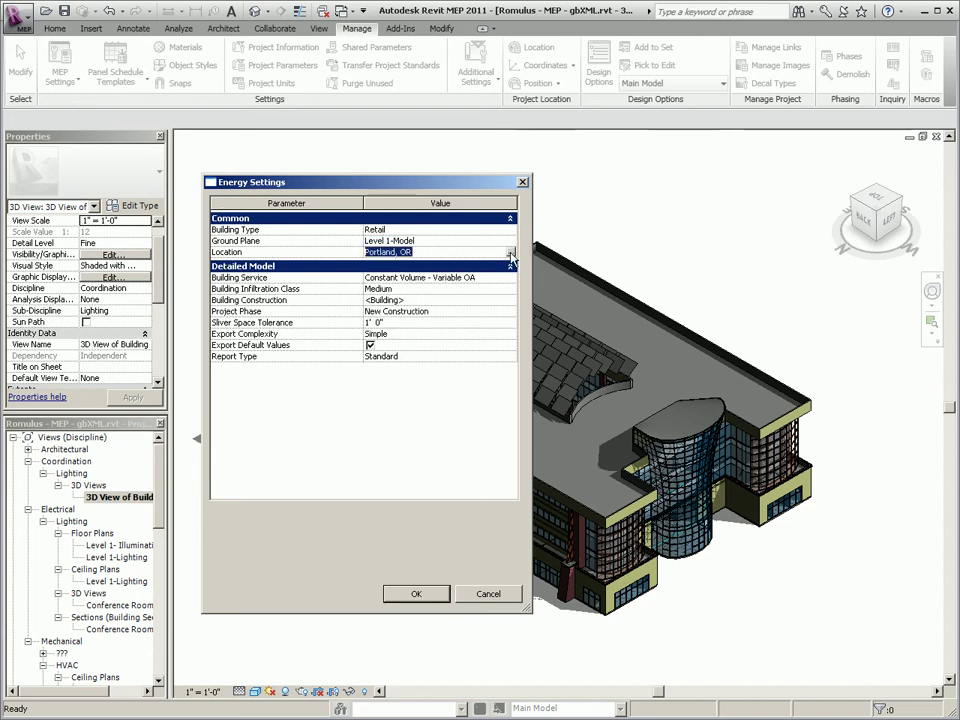
Keep Portland, OR as the city and define the location with the Internet Mapping Service
click(510, 253)
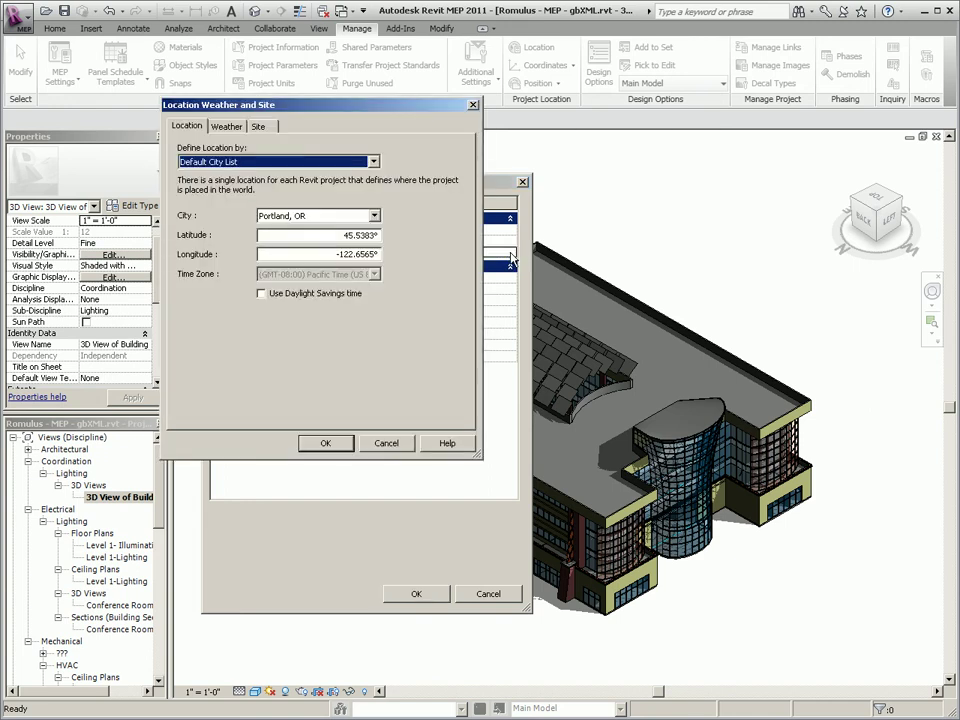
click(375, 216)
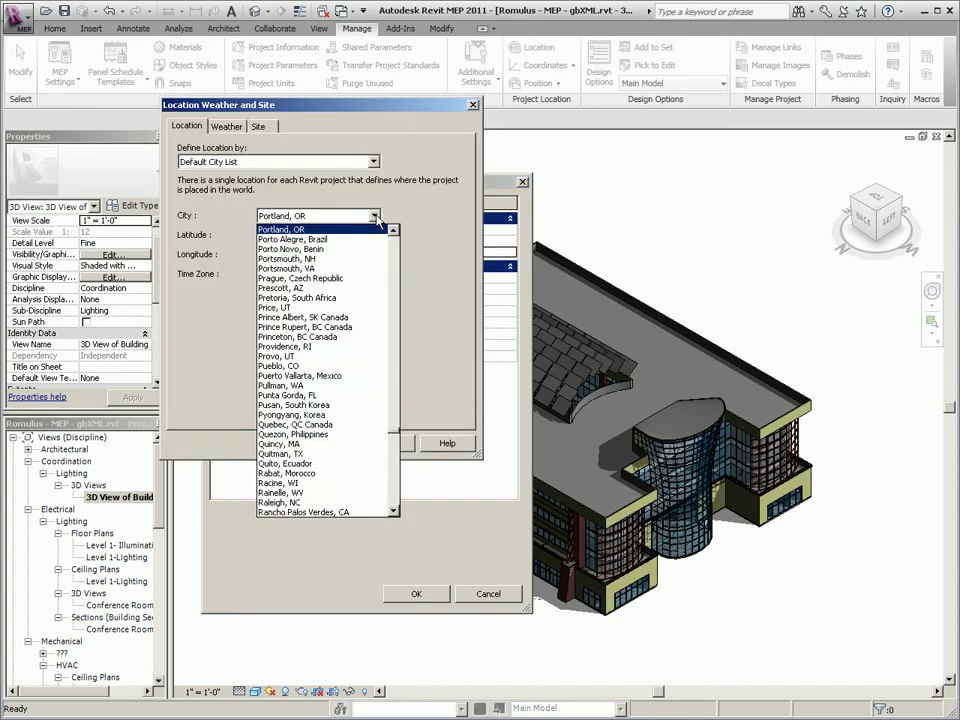
click(377, 217)
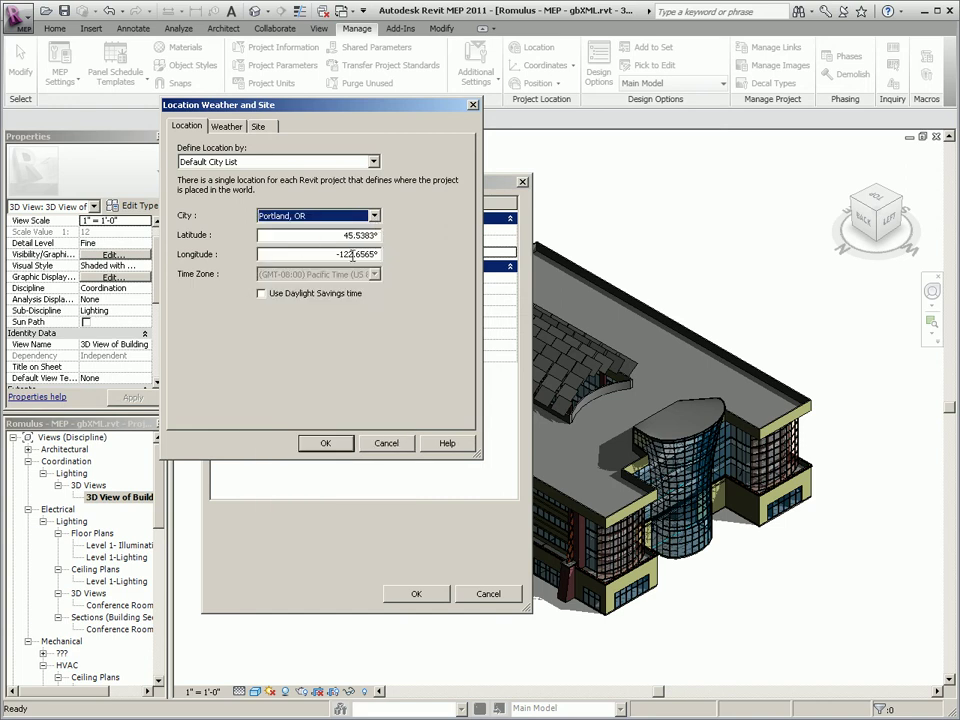
click(373, 161)
click(373, 161)
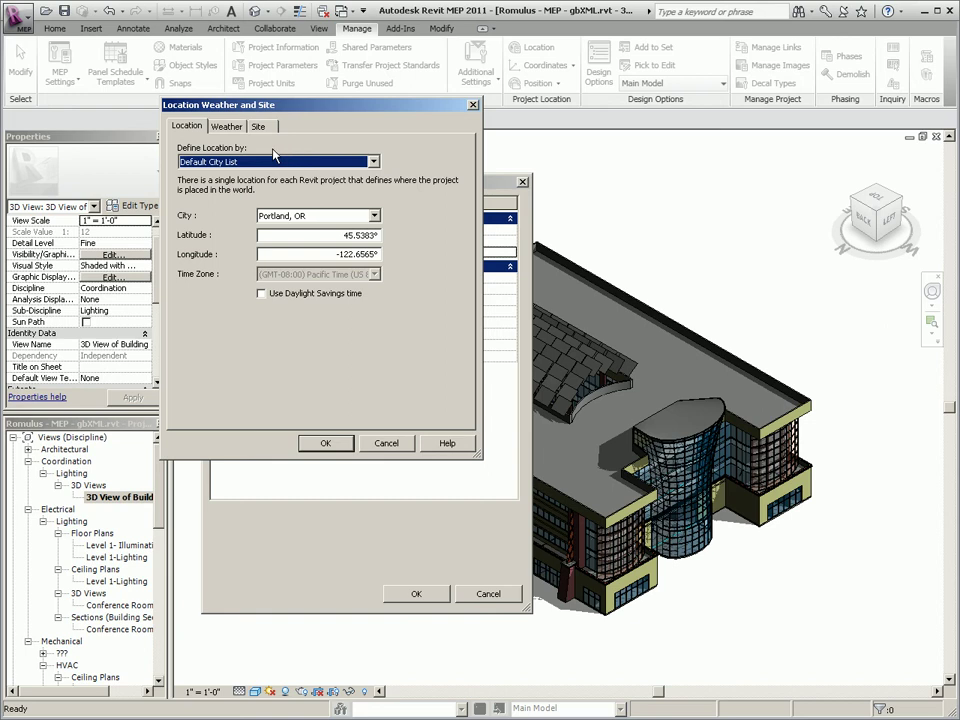
click(373, 161)
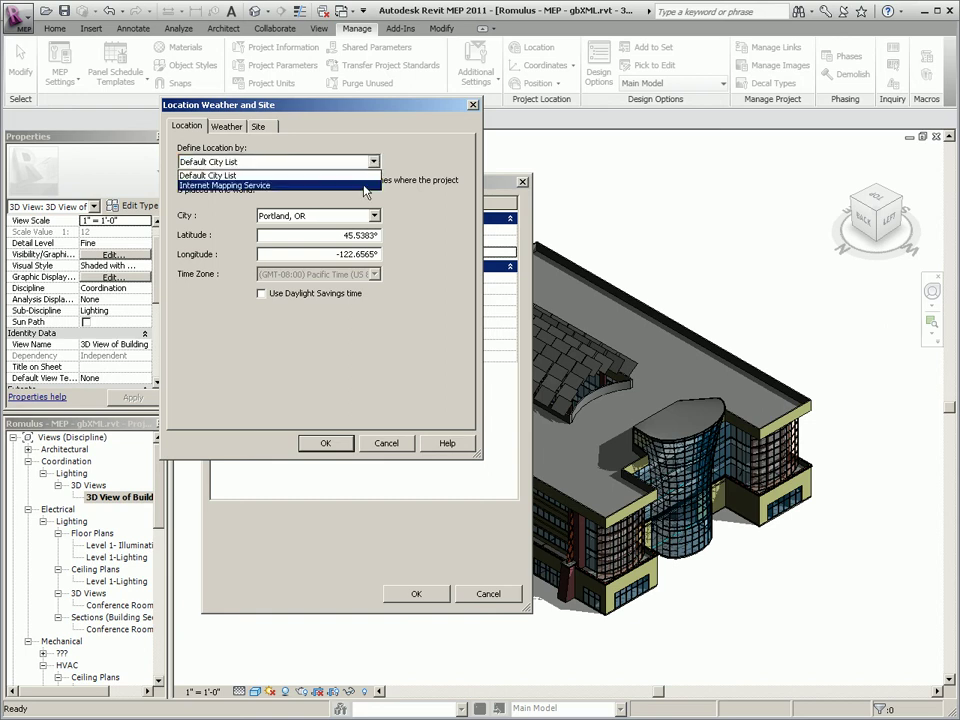
click(365, 186)
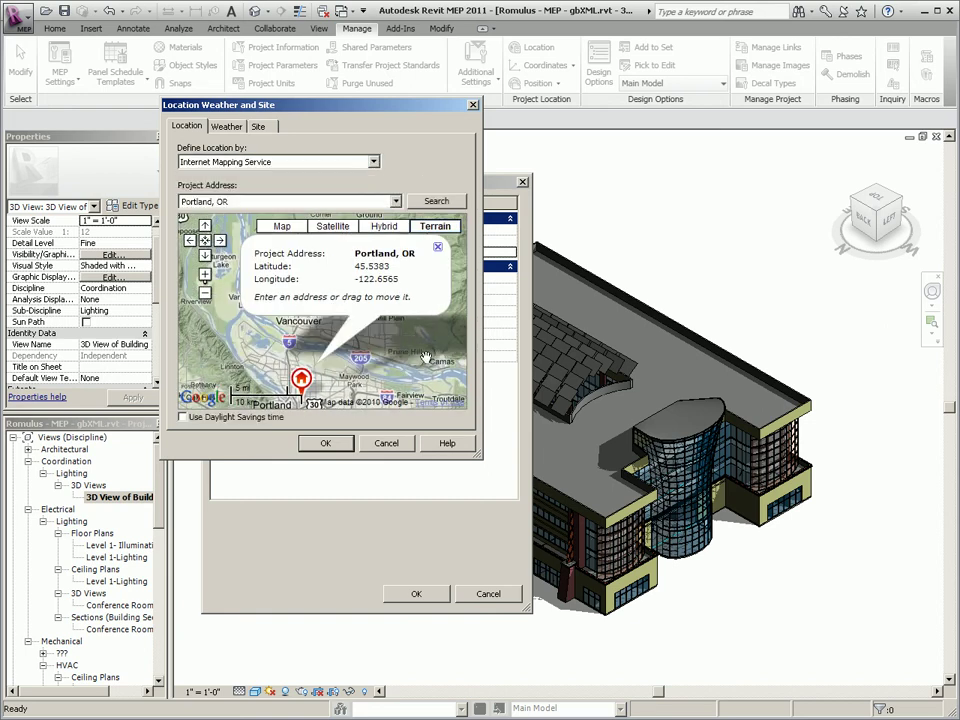
Zoom the map to street level and centre it on the Portland project marker
double_click(312, 268)
double_click(325, 298)
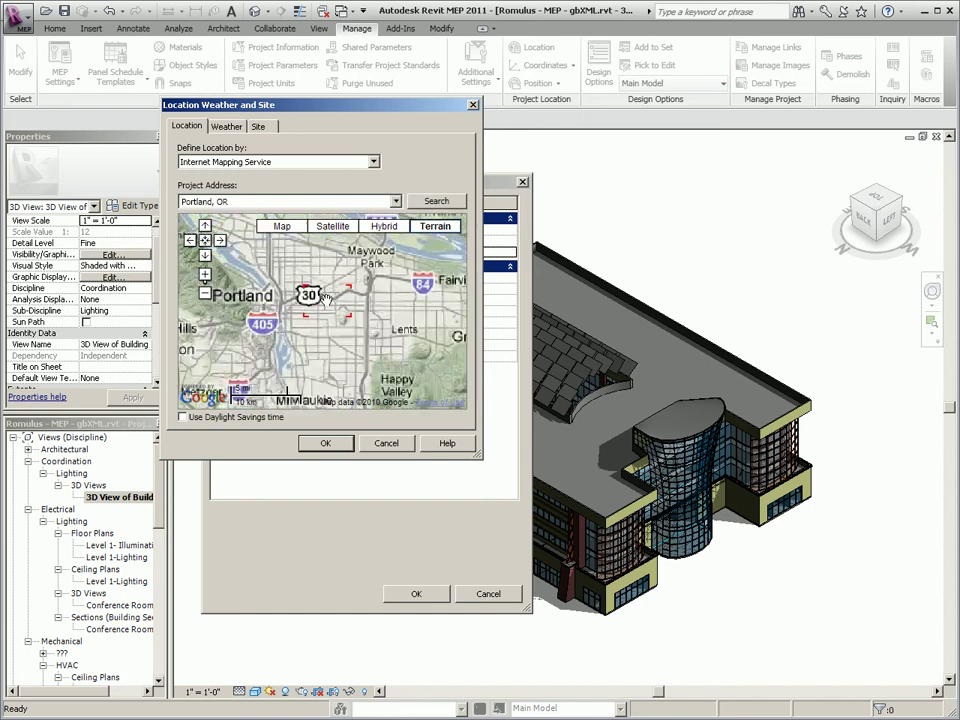
double_click(260, 268)
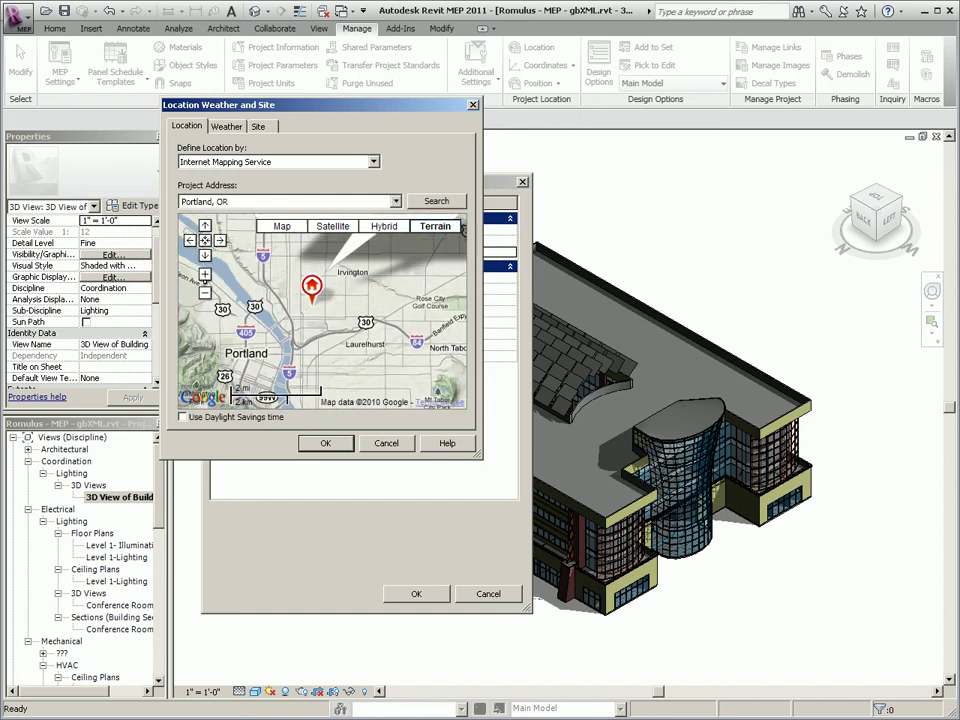
double_click(396, 338)
double_click(396, 338)
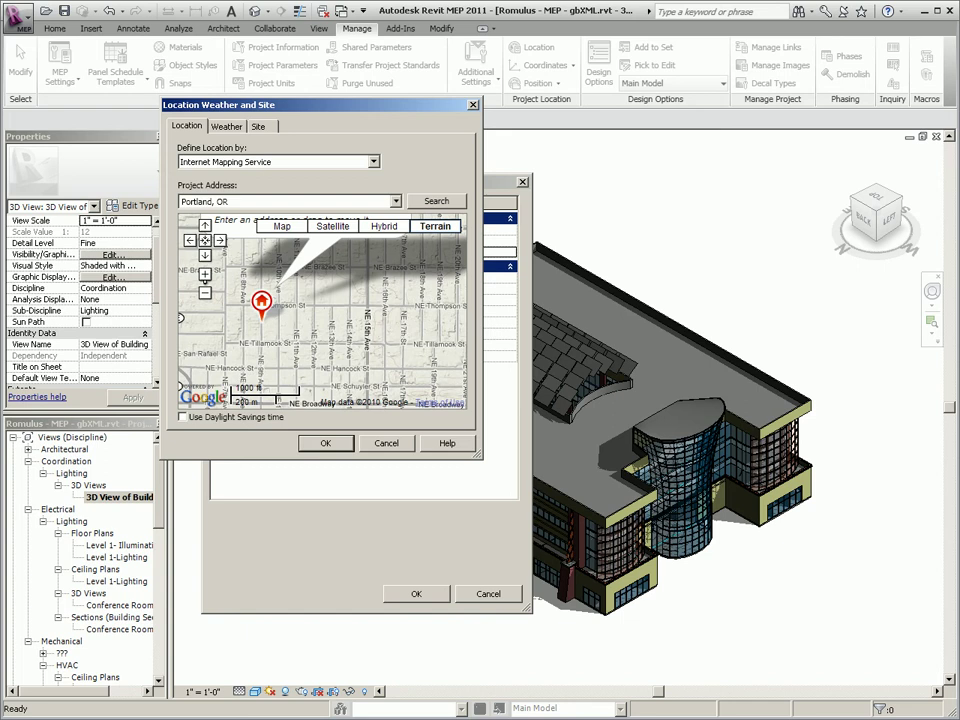
mouse_move(276, 331)
mouse_down()
mouse_move(346, 319)
mouse_move(373, 331)
mouse_up()
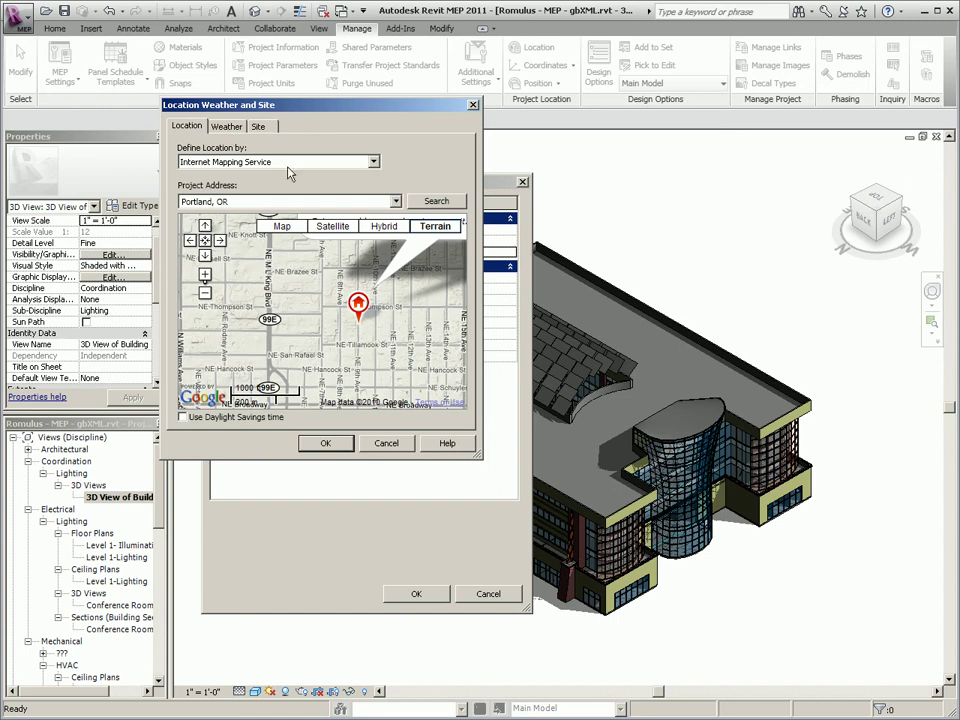
Stop using the closest weather station's data and confirm the weather and site settings
click(227, 129)
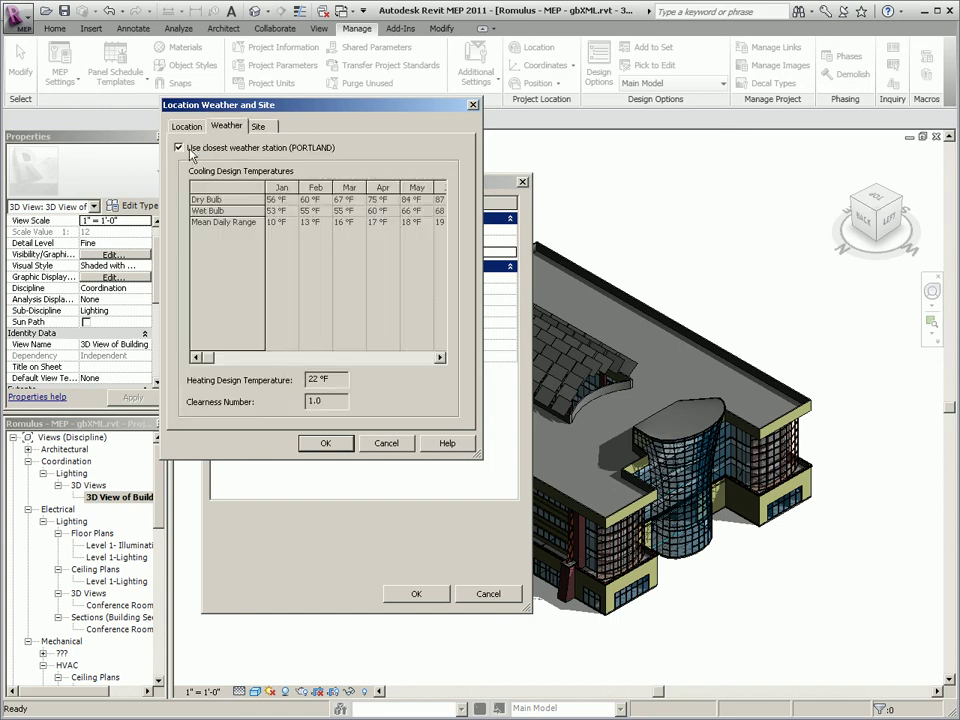
click(190, 151)
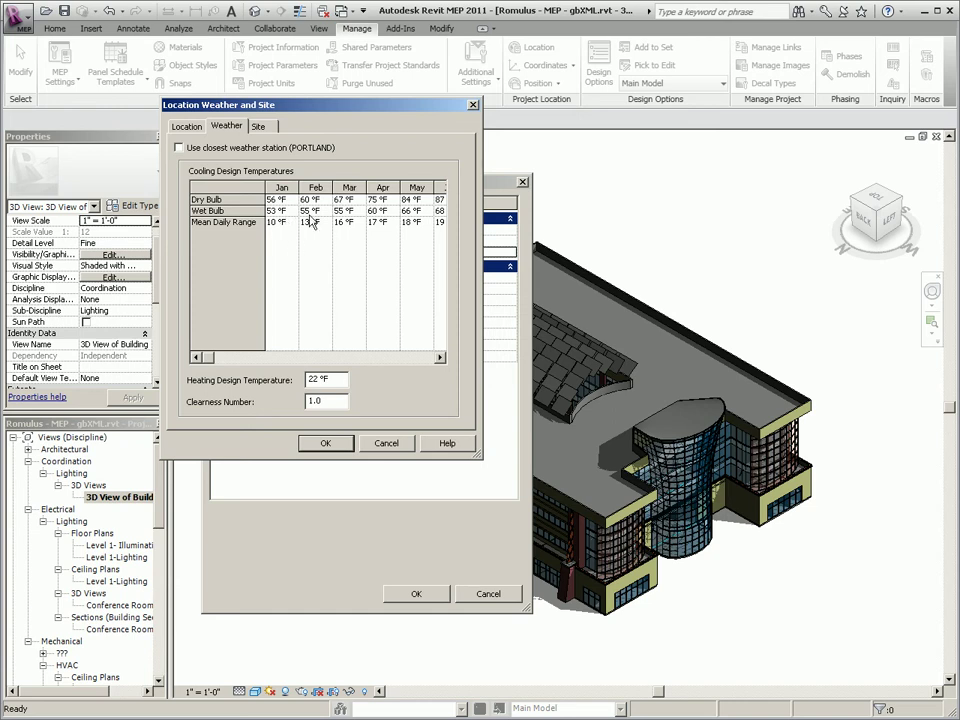
click(325, 443)
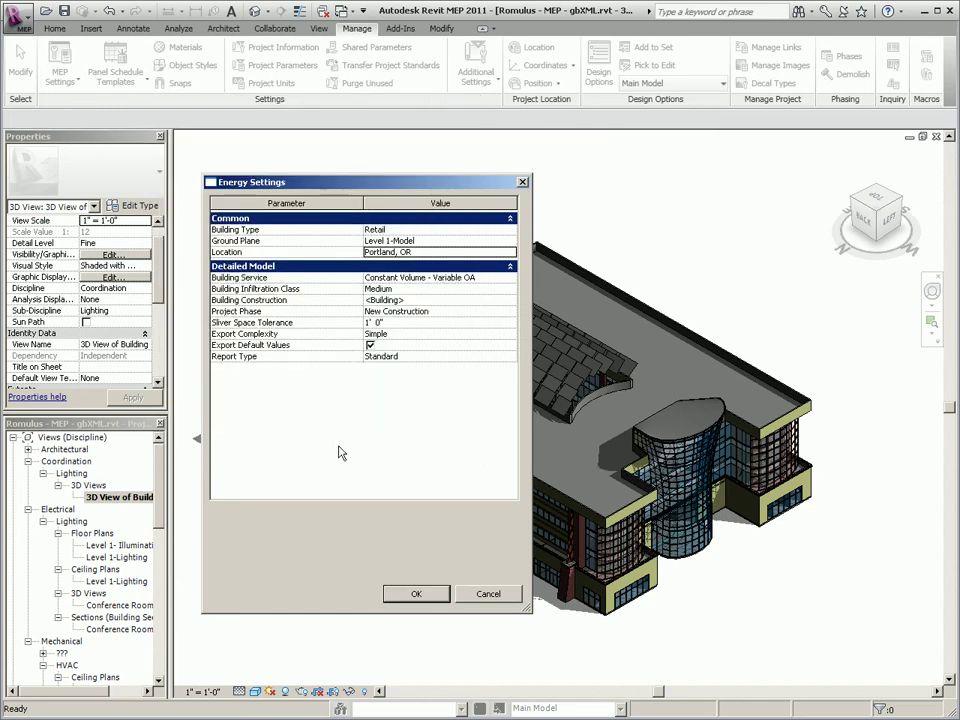
Keep Building Service as Constant Volume - Variable OA after browsing the list
click(510, 278)
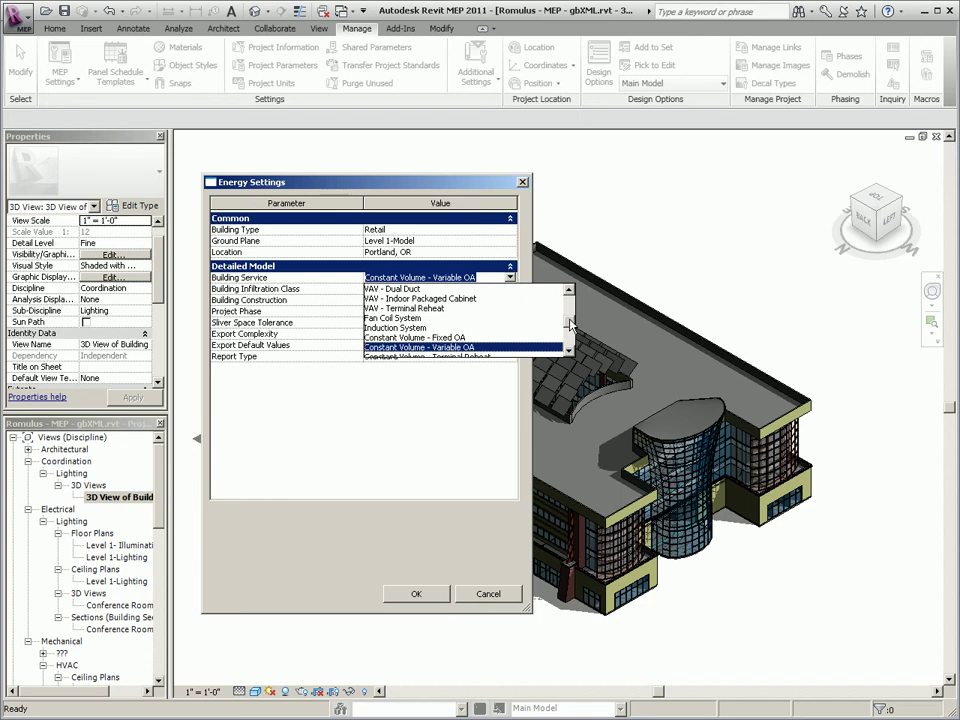
scroll(571, 326, down, 3)
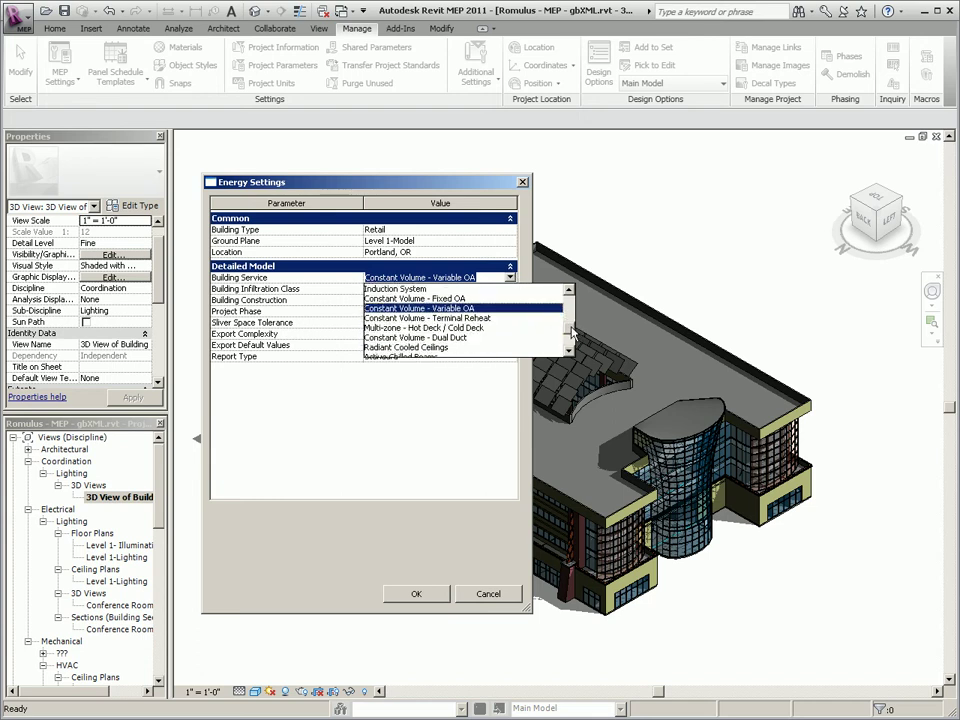
scroll(569, 332, up, 2)
scroll(568, 332, down, 4)
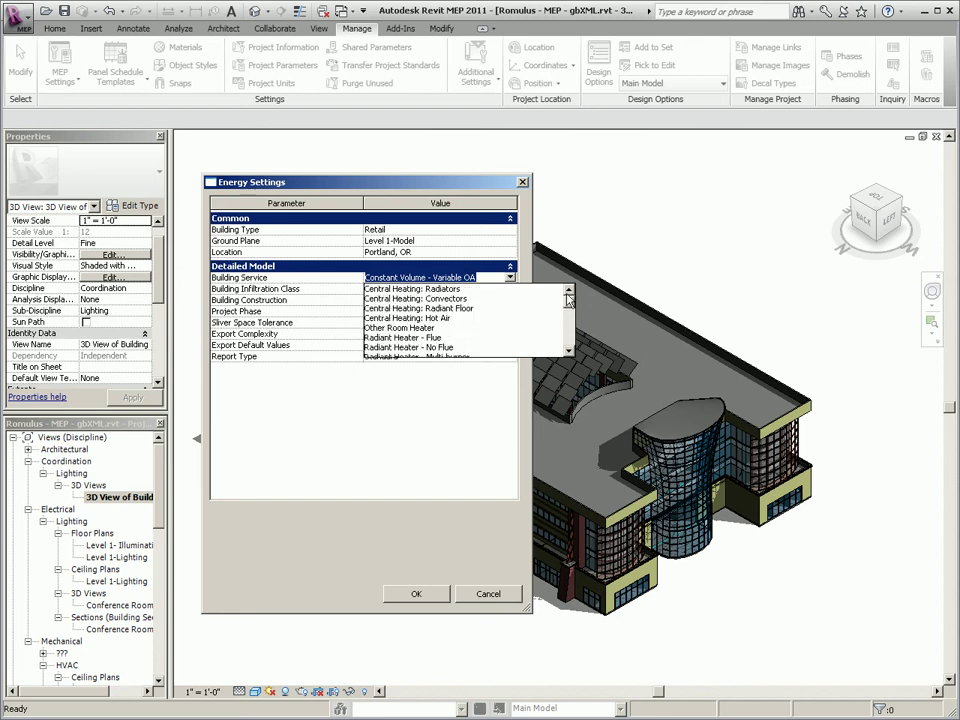
click(527, 270)
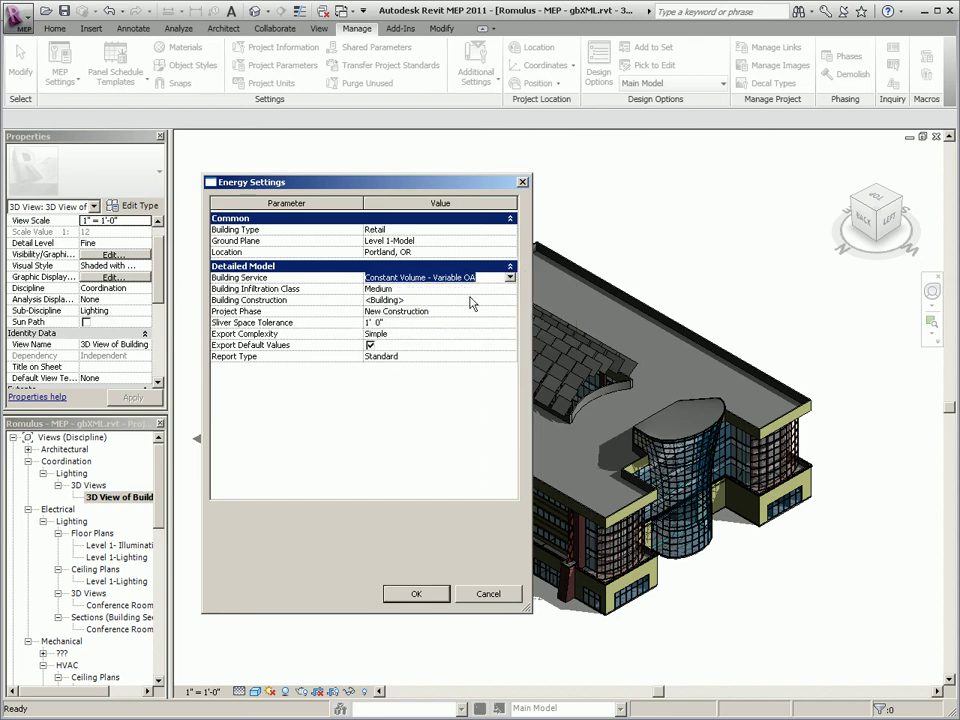
Keep Infiltration Class at Medium and open the Building Construction assemblies
click(420, 300)
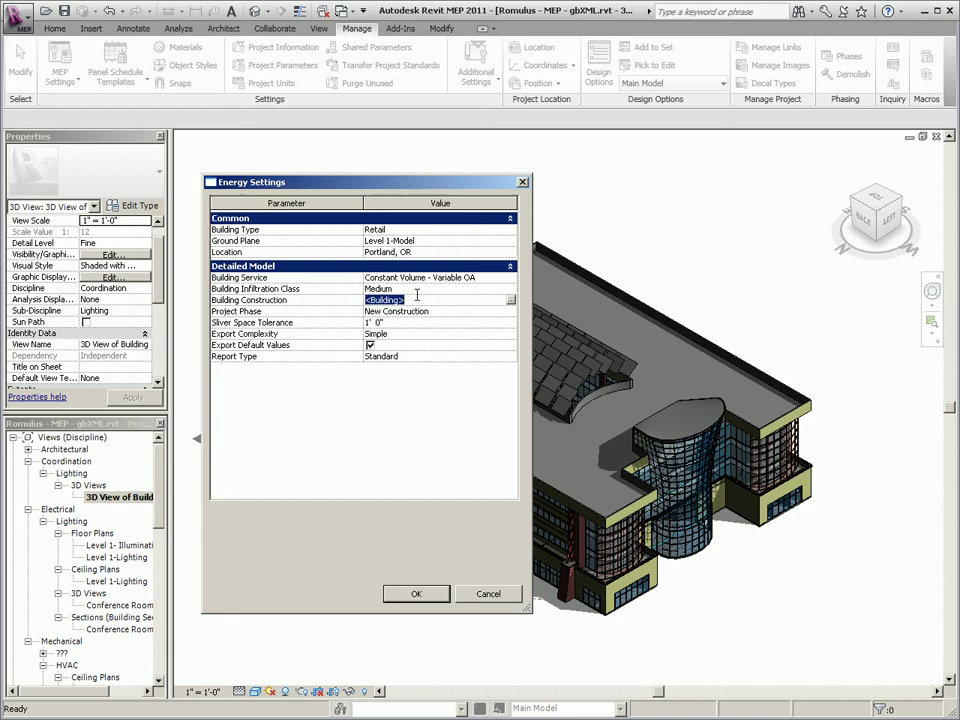
click(478, 289)
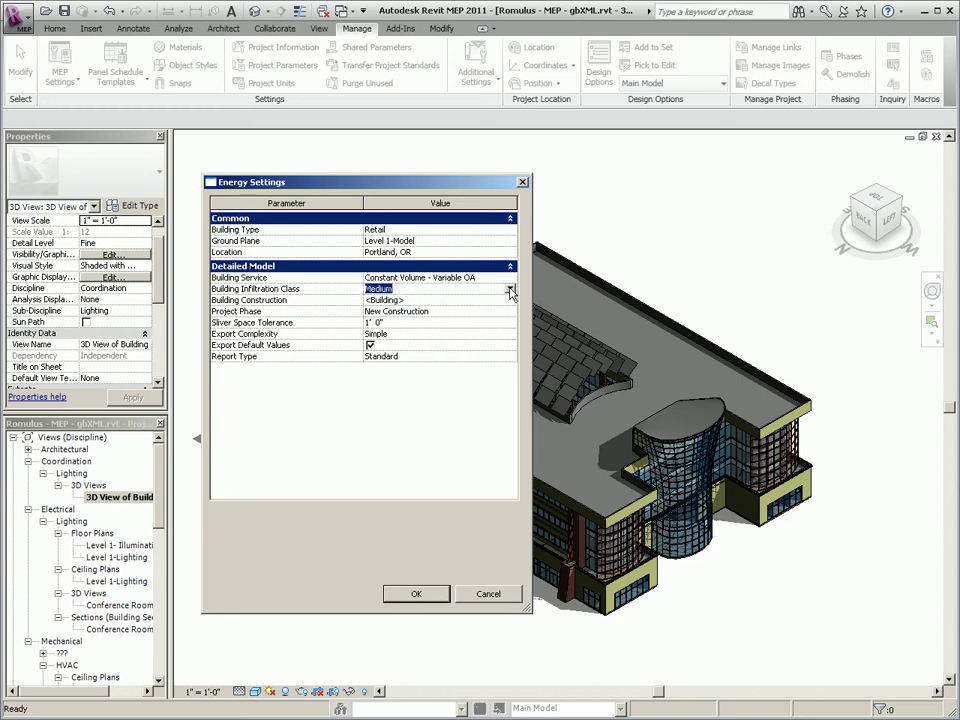
click(509, 289)
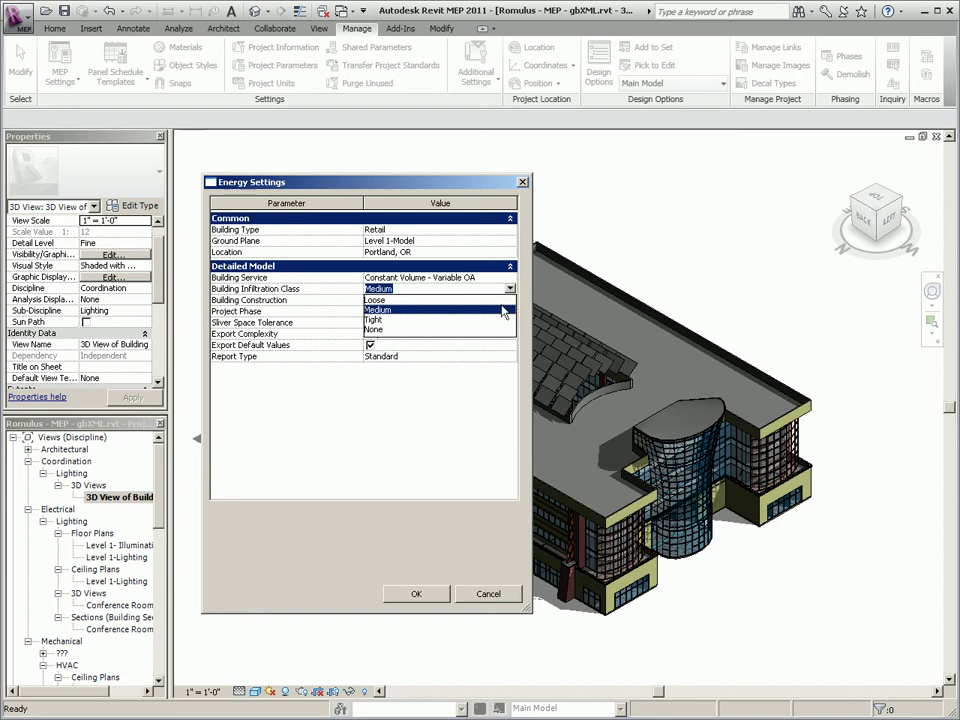
click(503, 310)
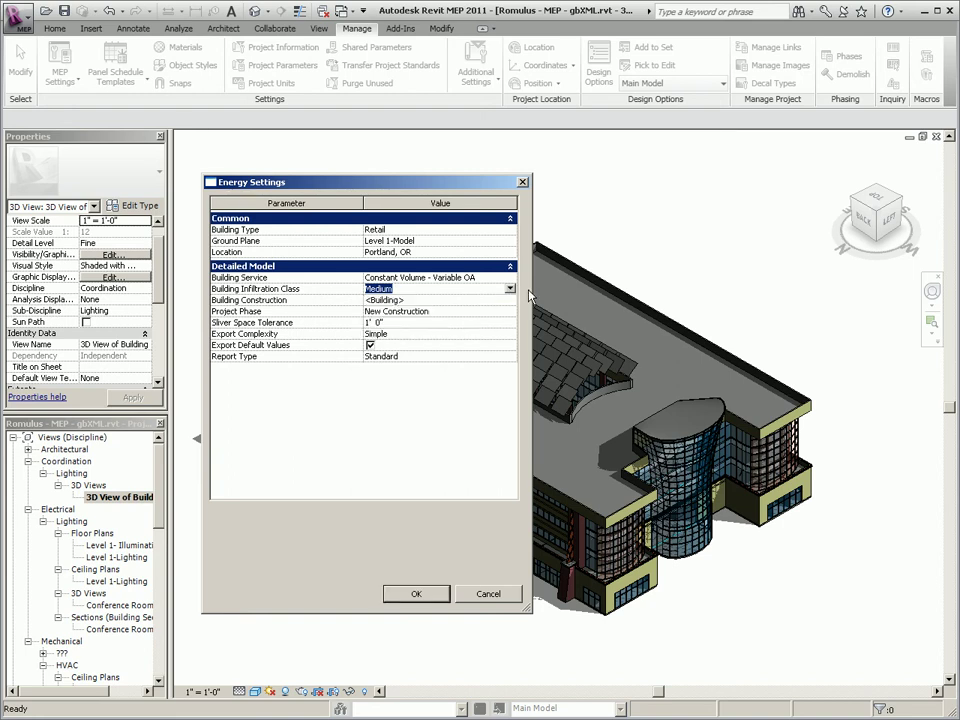
click(480, 300)
click(510, 300)
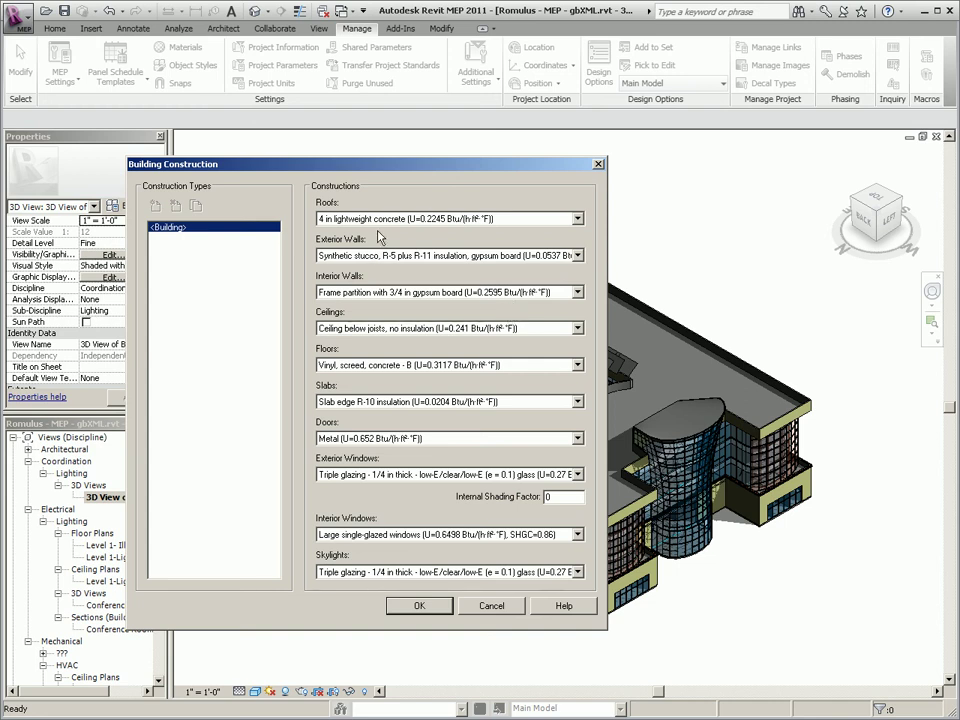
Review the roof, door (Metal) and skylight constructions, leaving them unchanged, and confirm
click(578, 218)
click(578, 218)
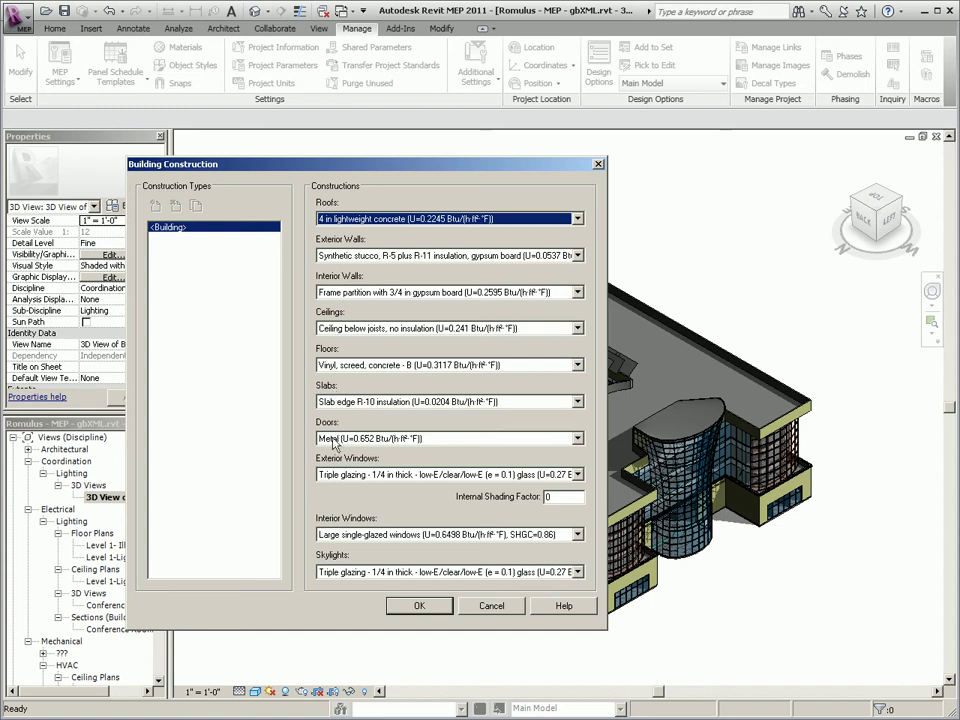
click(577, 441)
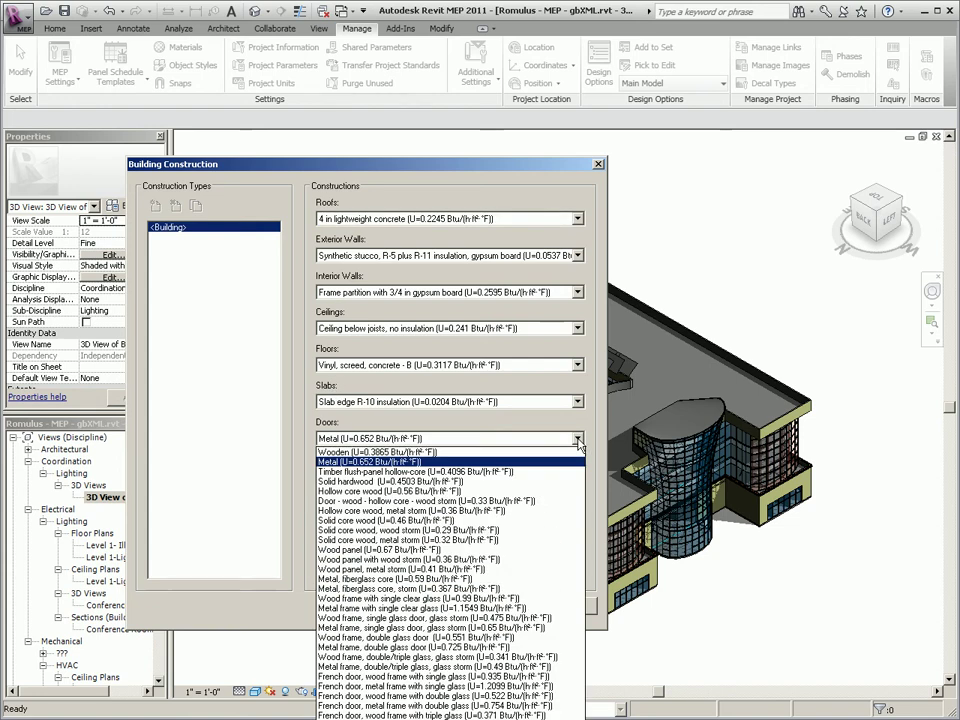
click(579, 444)
click(578, 572)
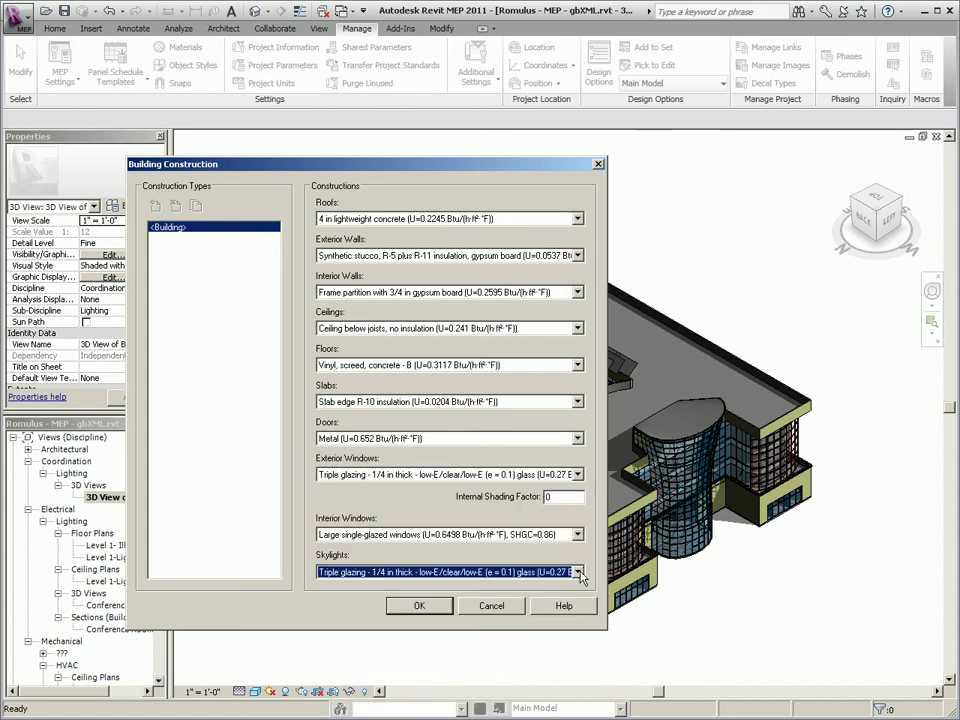
click(415, 606)
click(510, 312)
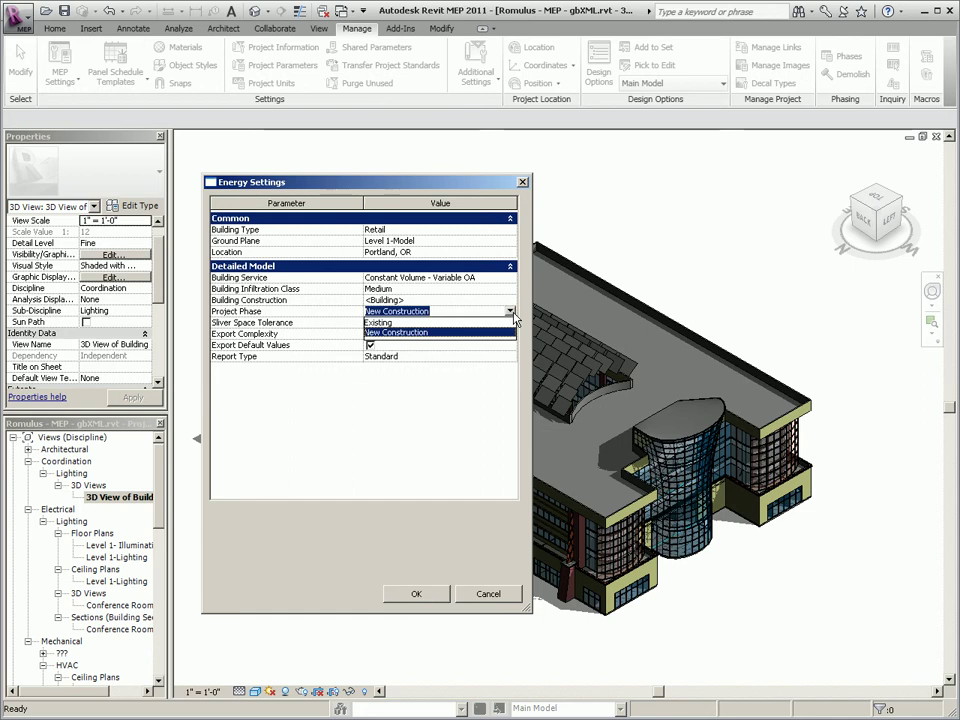
click(512, 331)
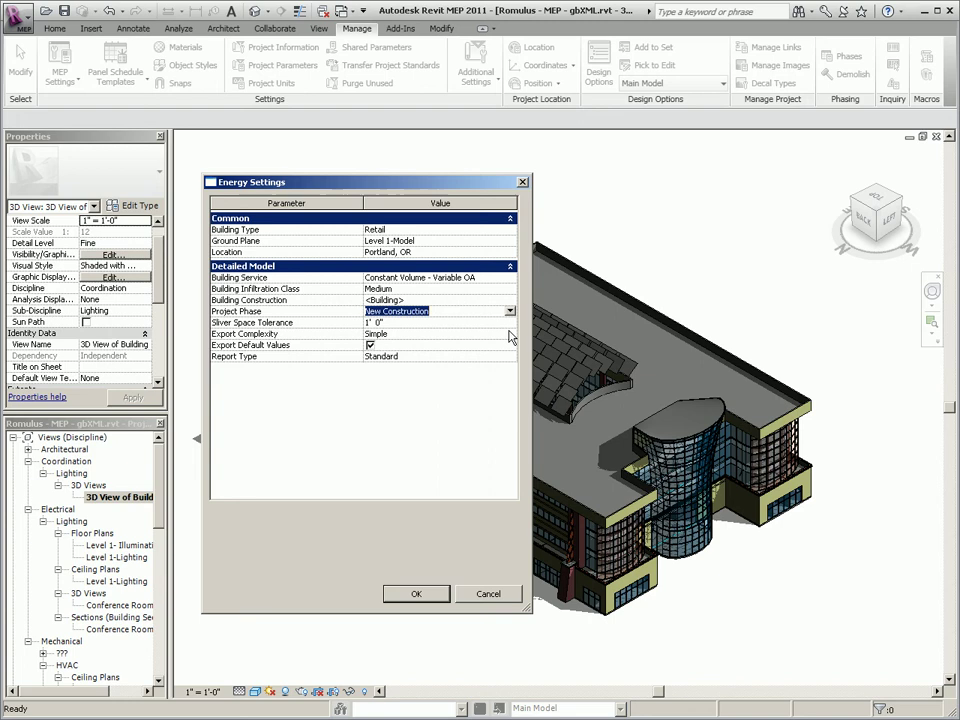
click(509, 323)
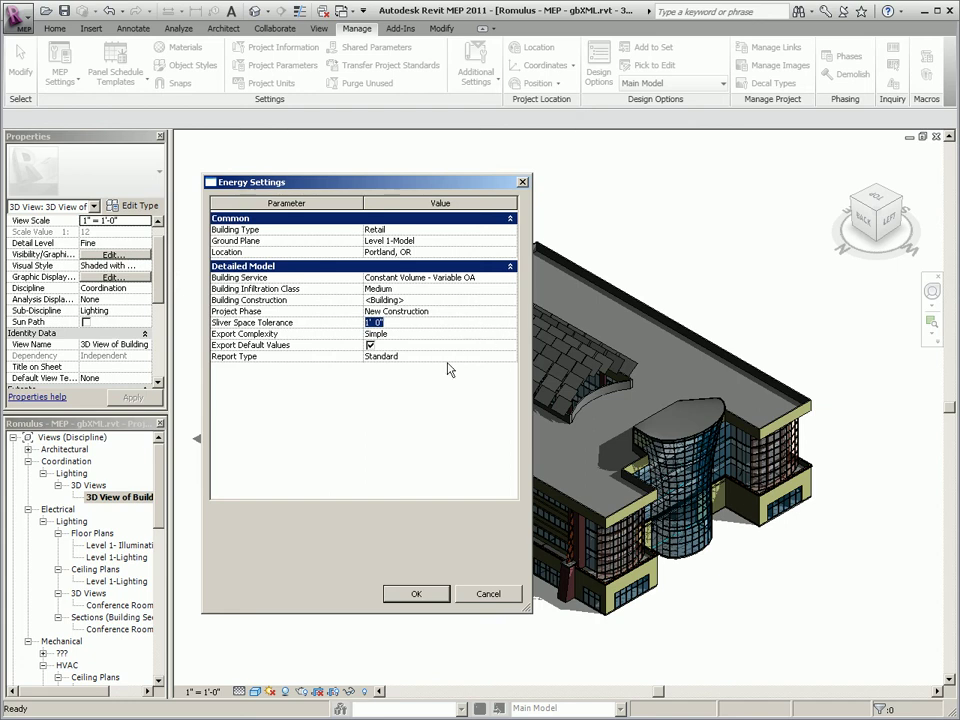
click(390, 334)
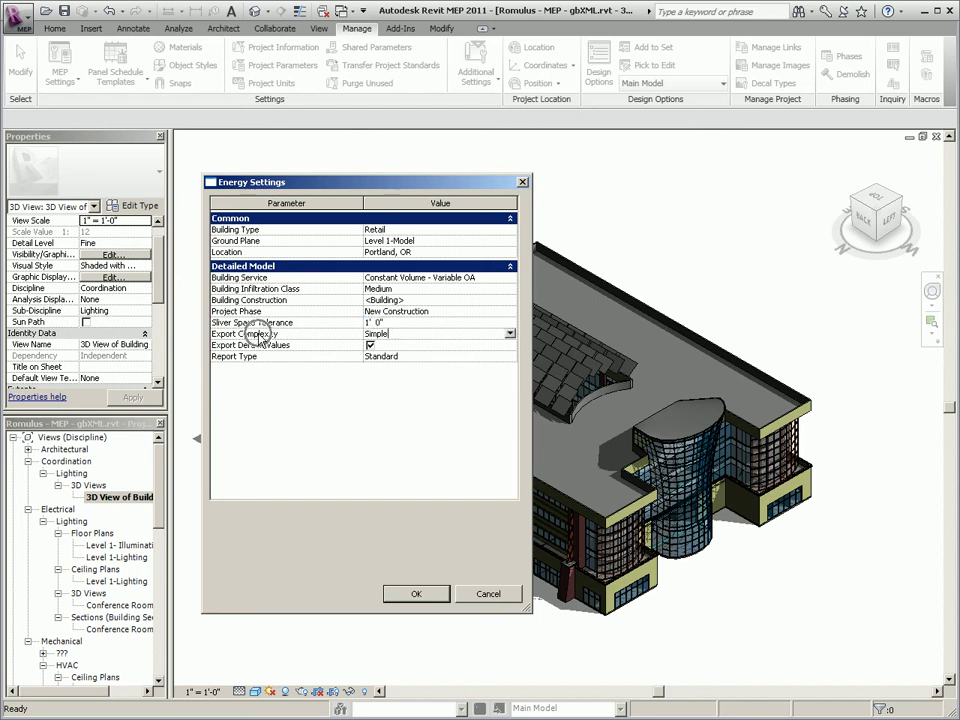
click(510, 334)
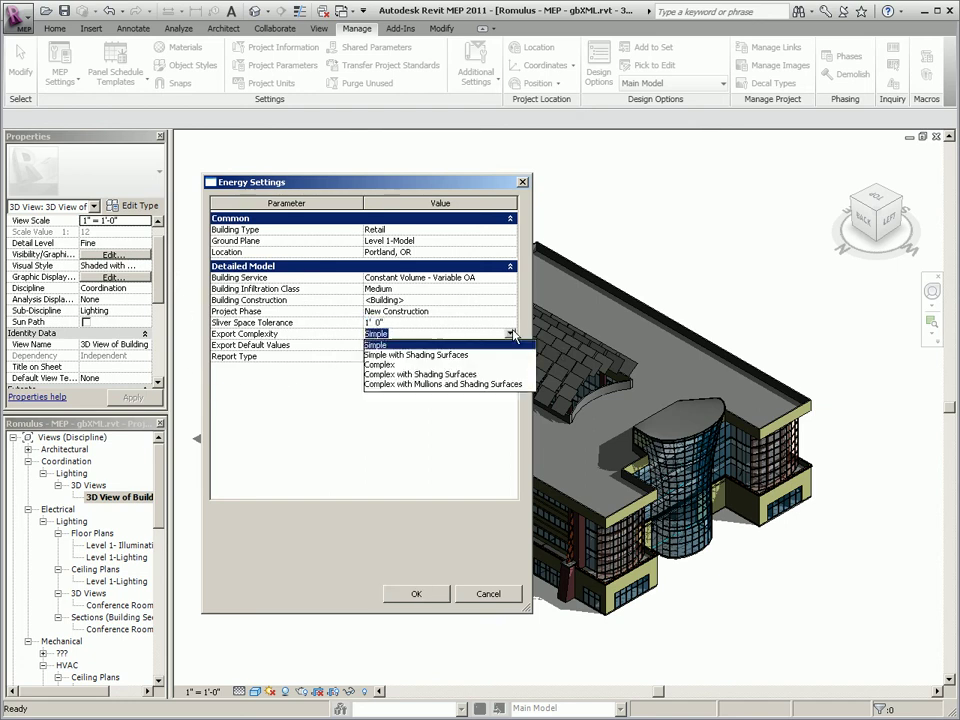
click(413, 346)
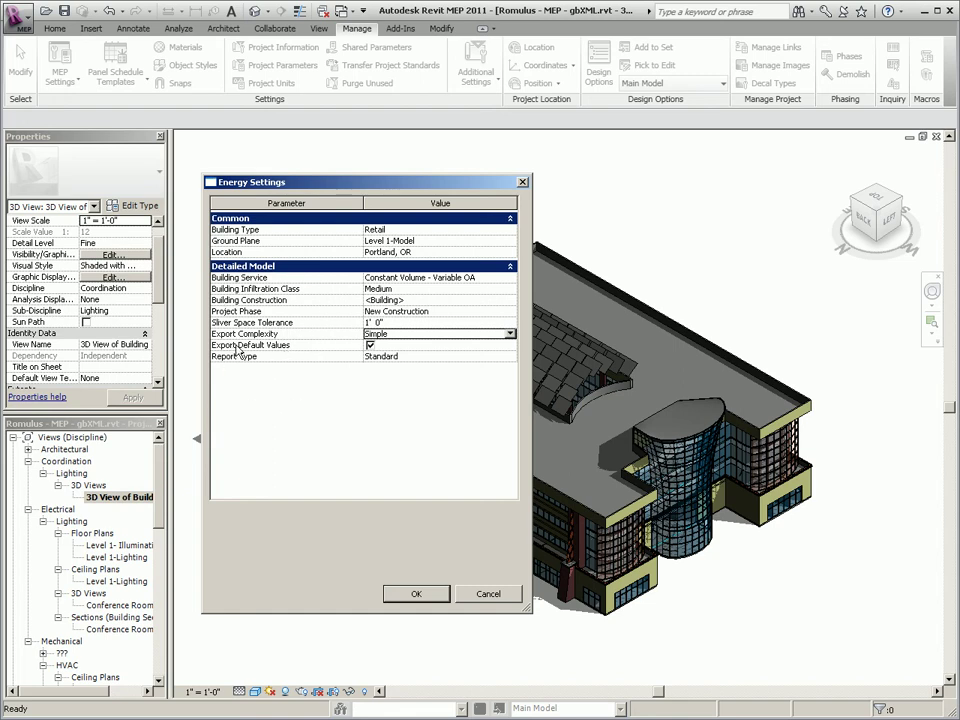
Keep Export Default Values on and Standard report type, then confirm Energy Settings and view properties
click(370, 345)
click(370, 345)
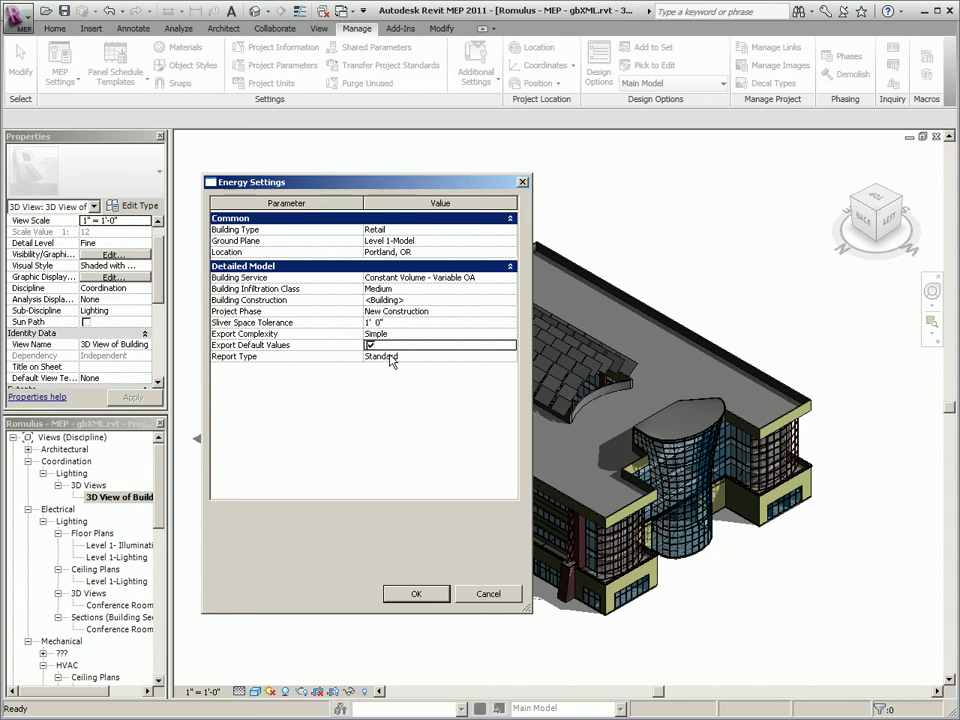
click(387, 358)
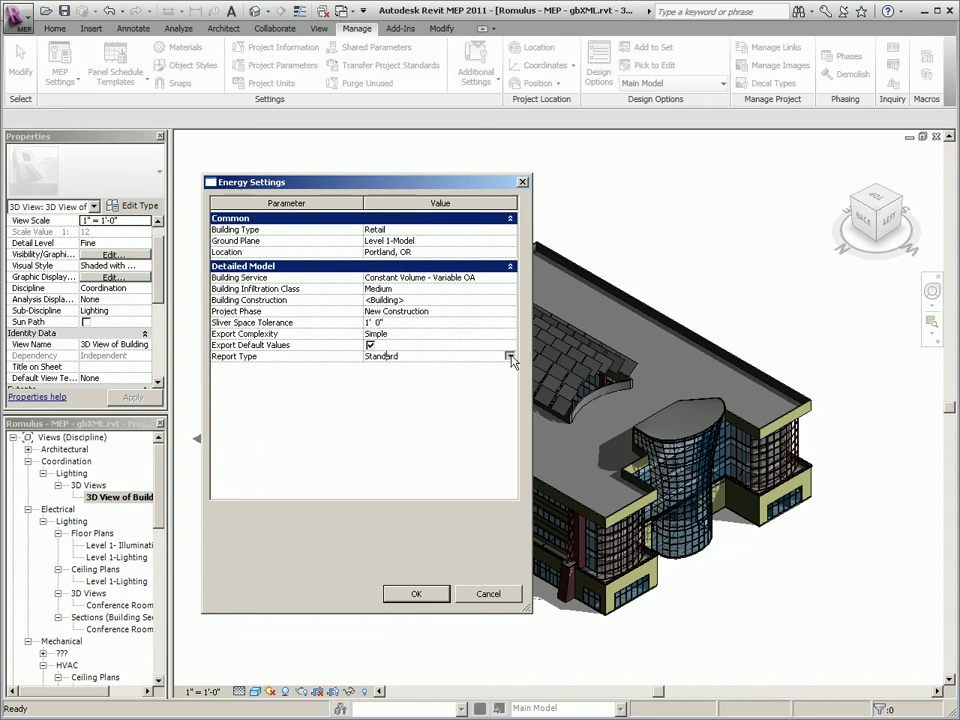
click(510, 357)
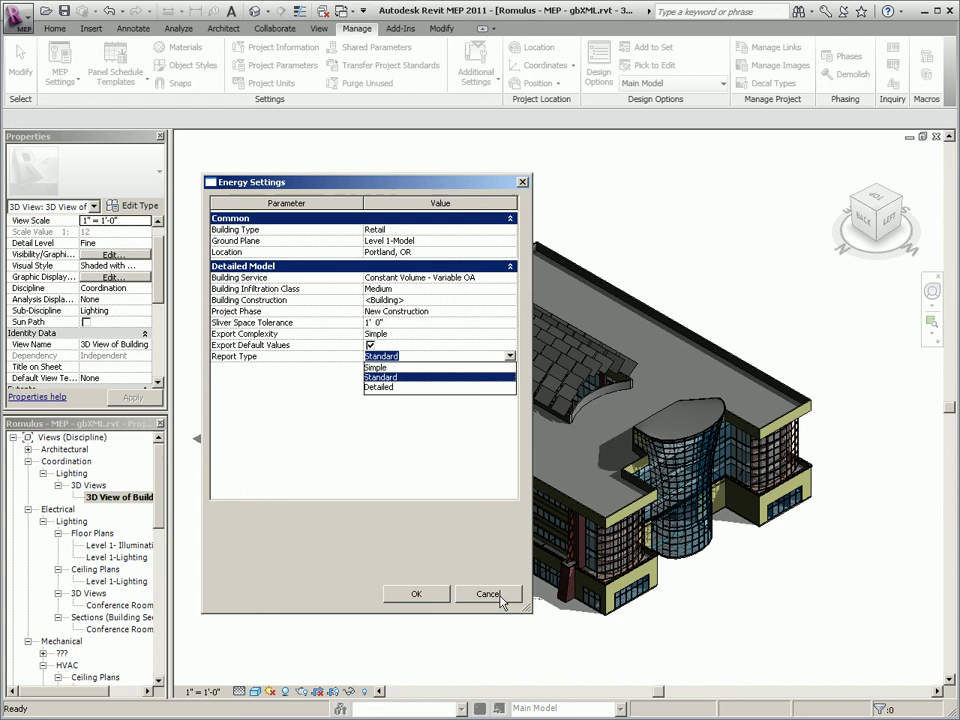
click(414, 497)
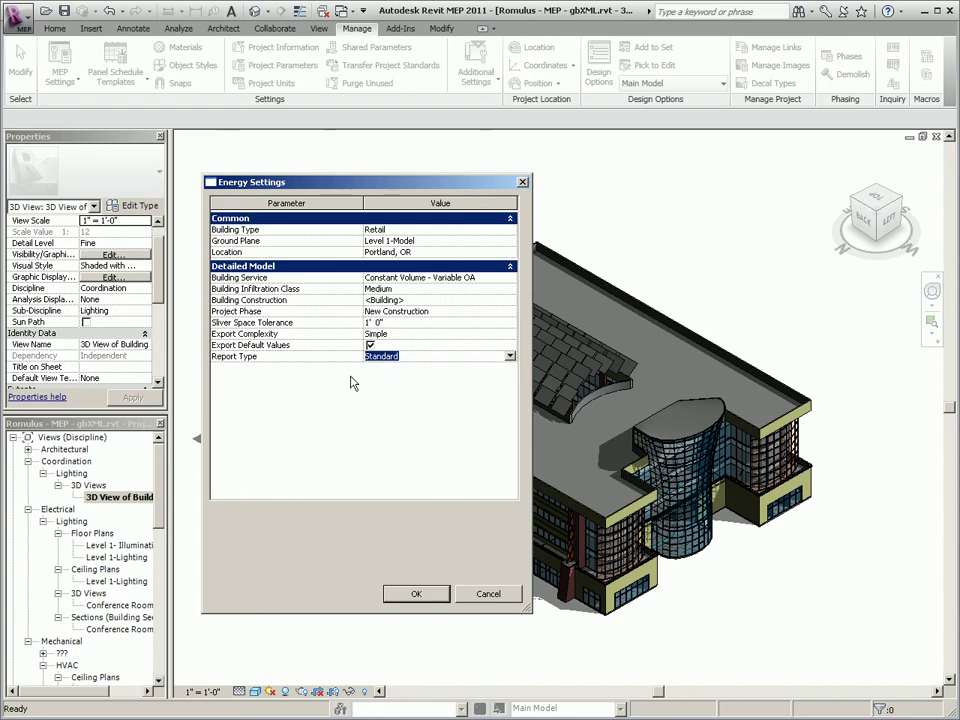
click(420, 596)
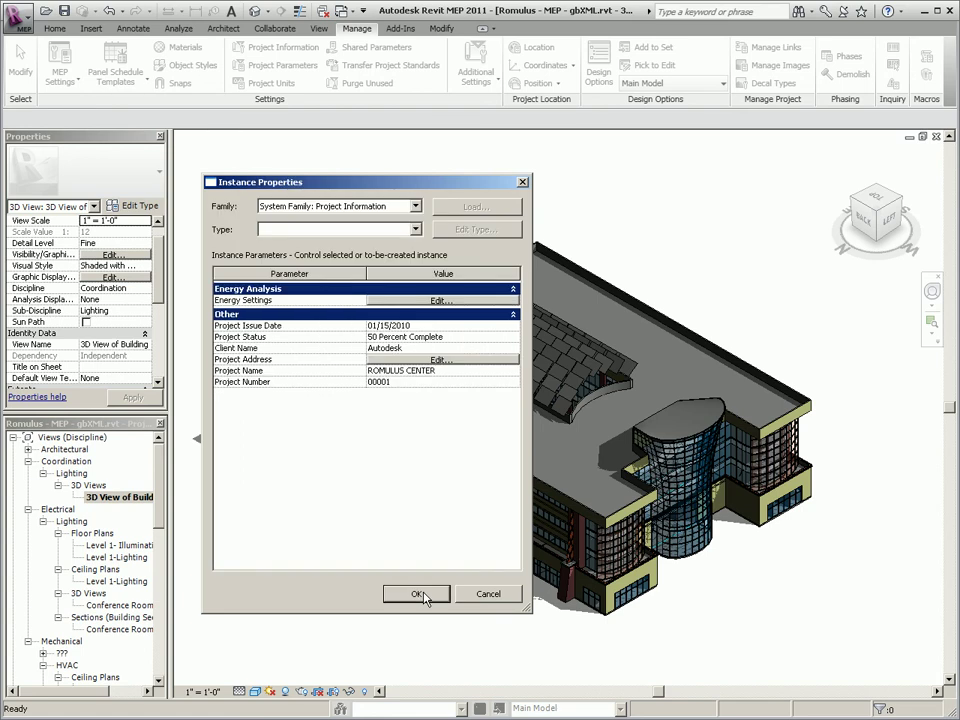
click(420, 595)
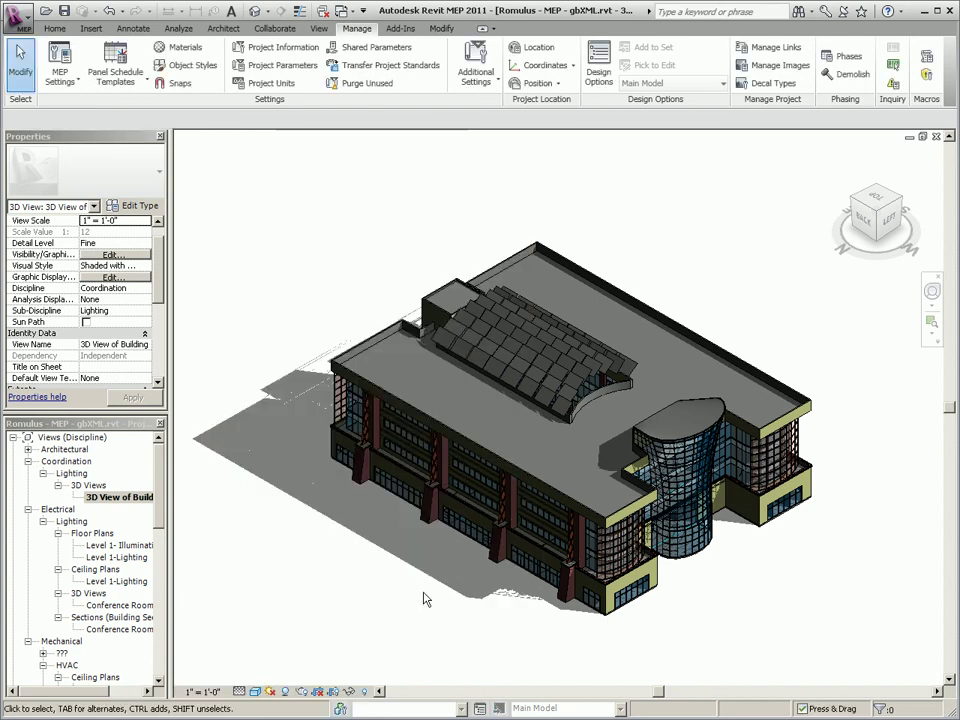
click(73, 79)
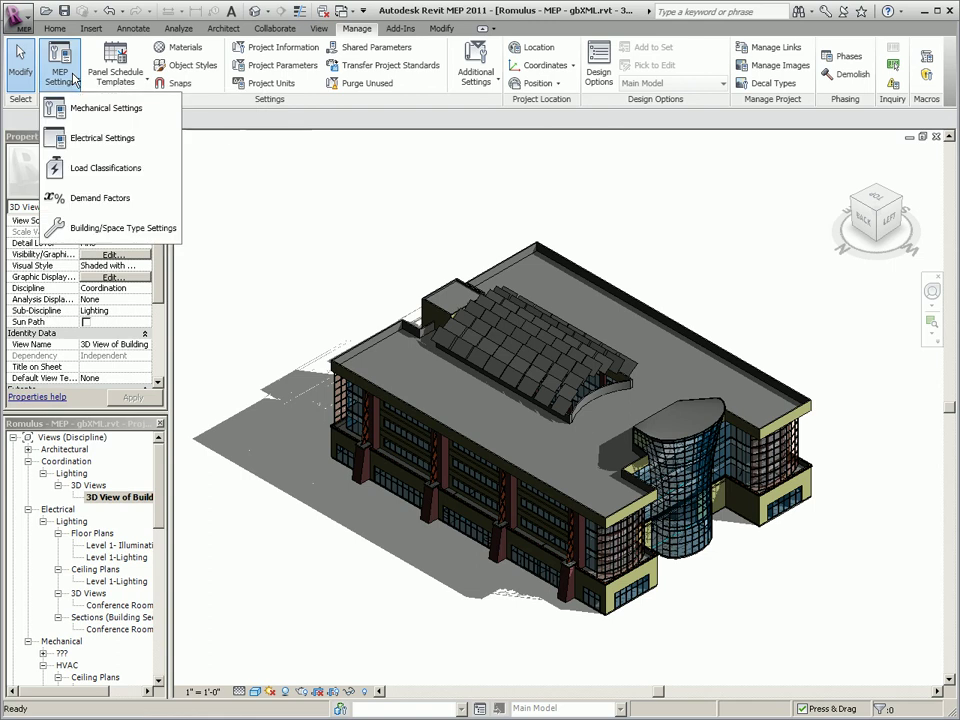
click(95, 236)
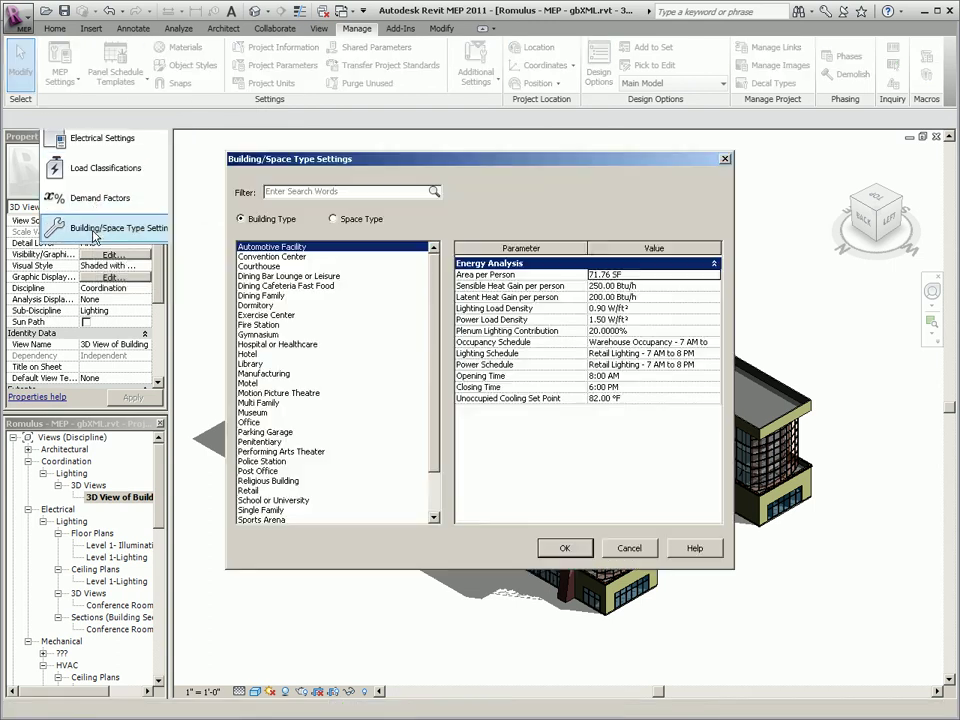
click(422, 343)
key(r)
key(e)
key(t)
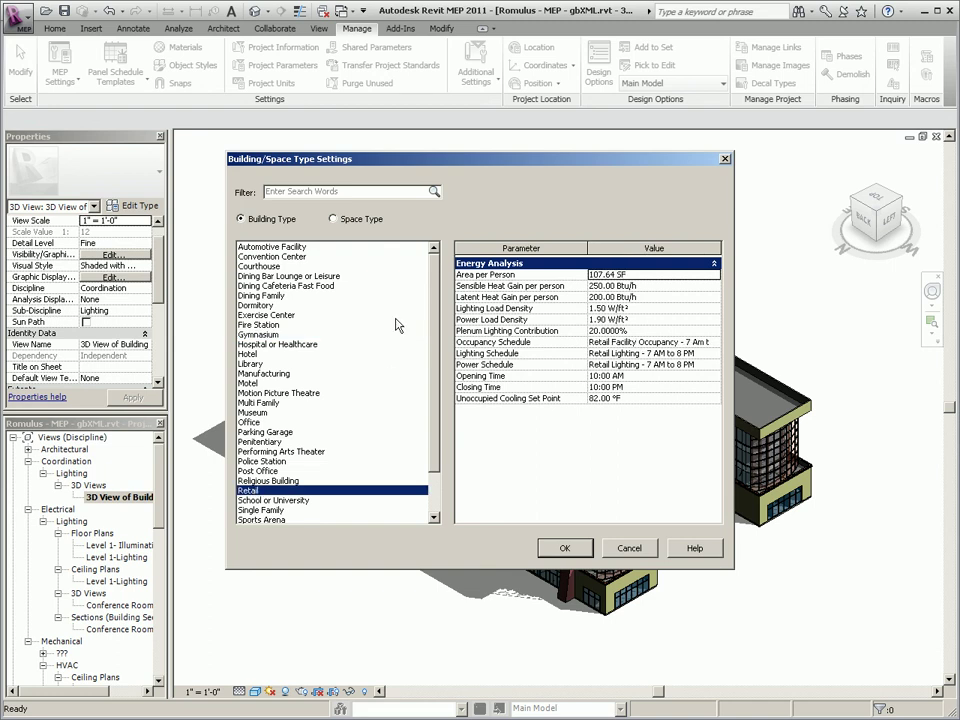
click(694, 276)
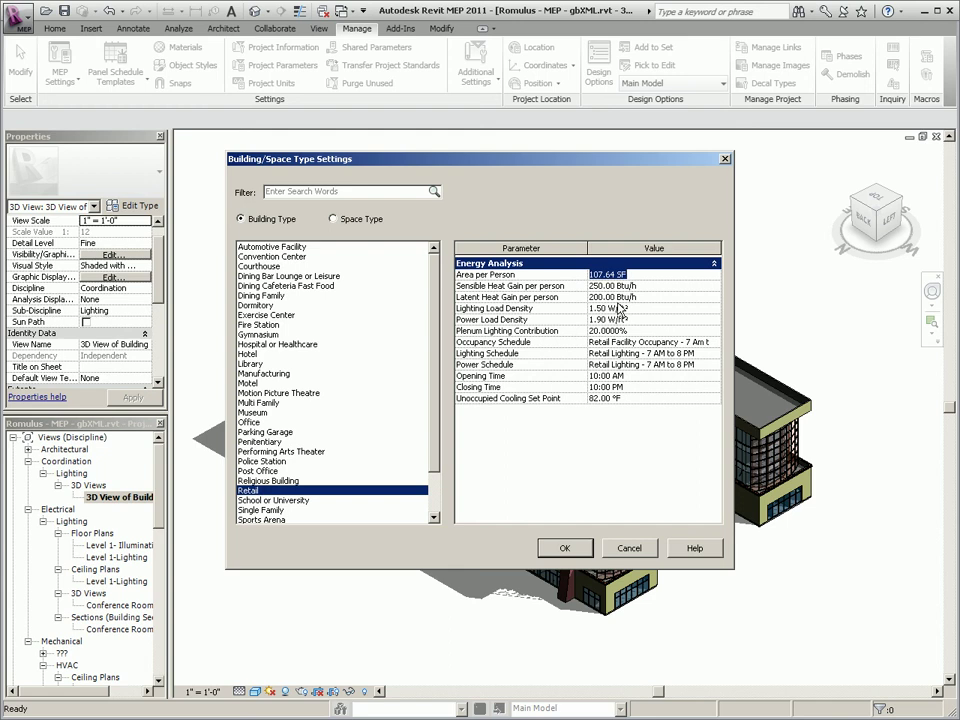
click(659, 311)
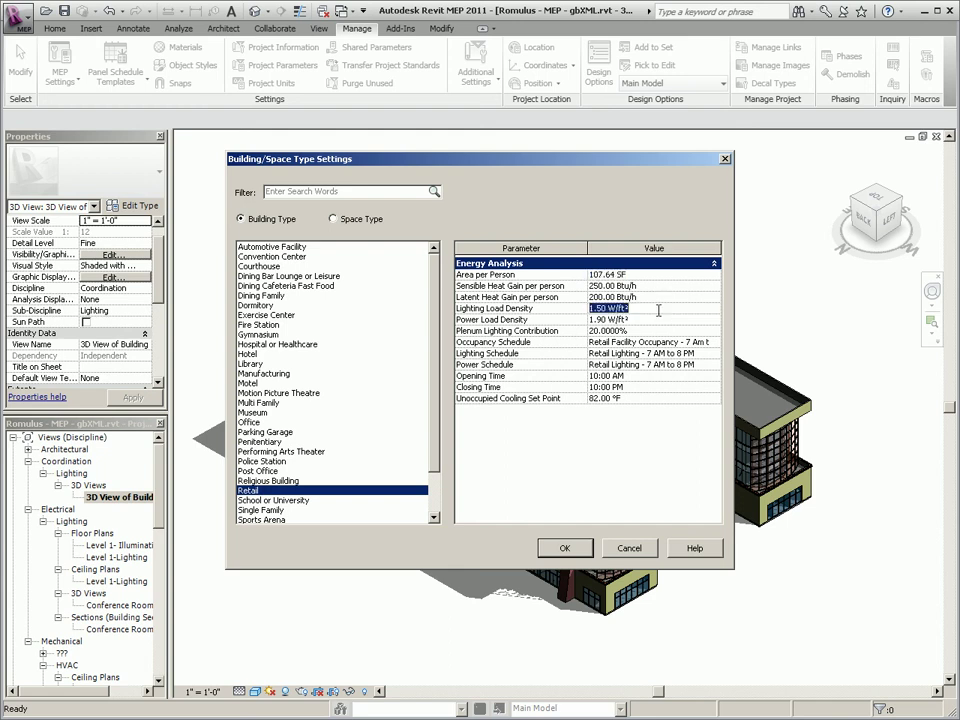
click(712, 306)
click(645, 320)
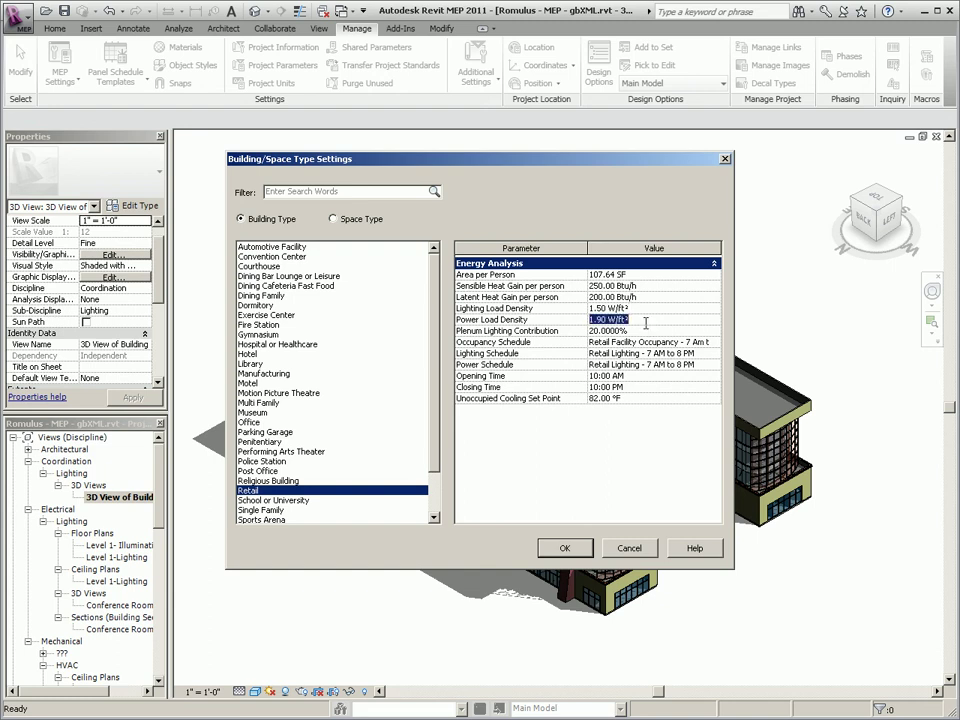
click(647, 330)
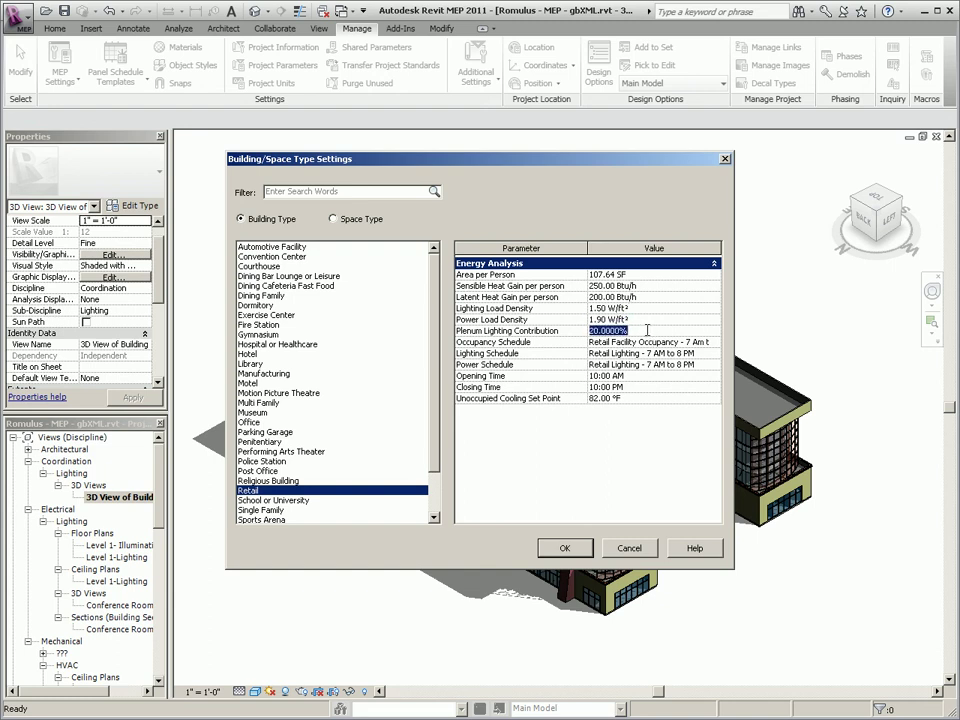
click(565, 549)
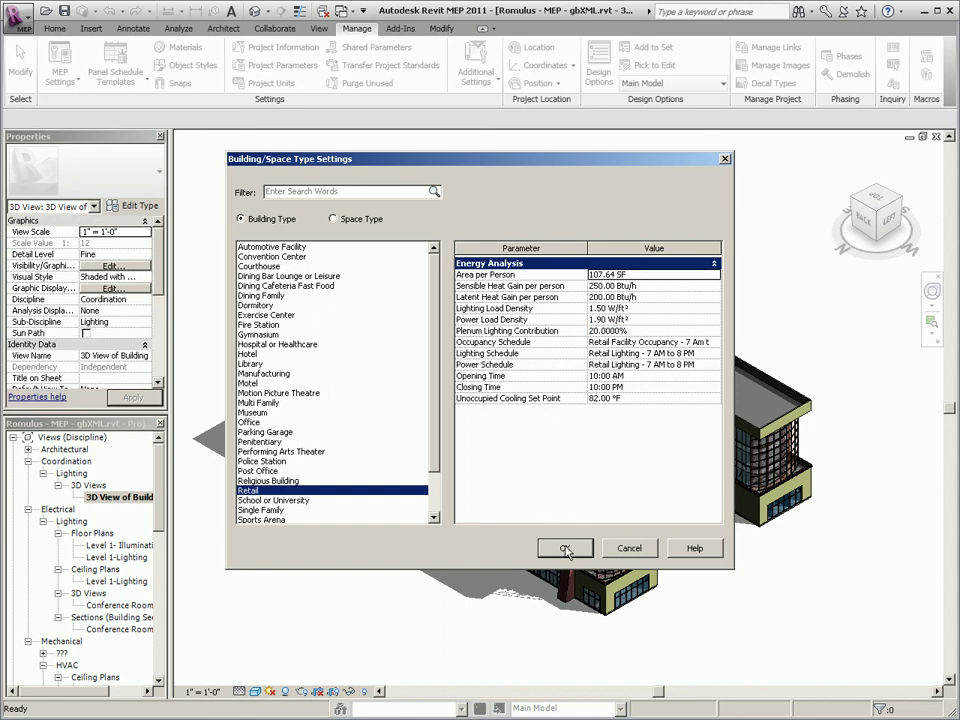
click(334, 219)
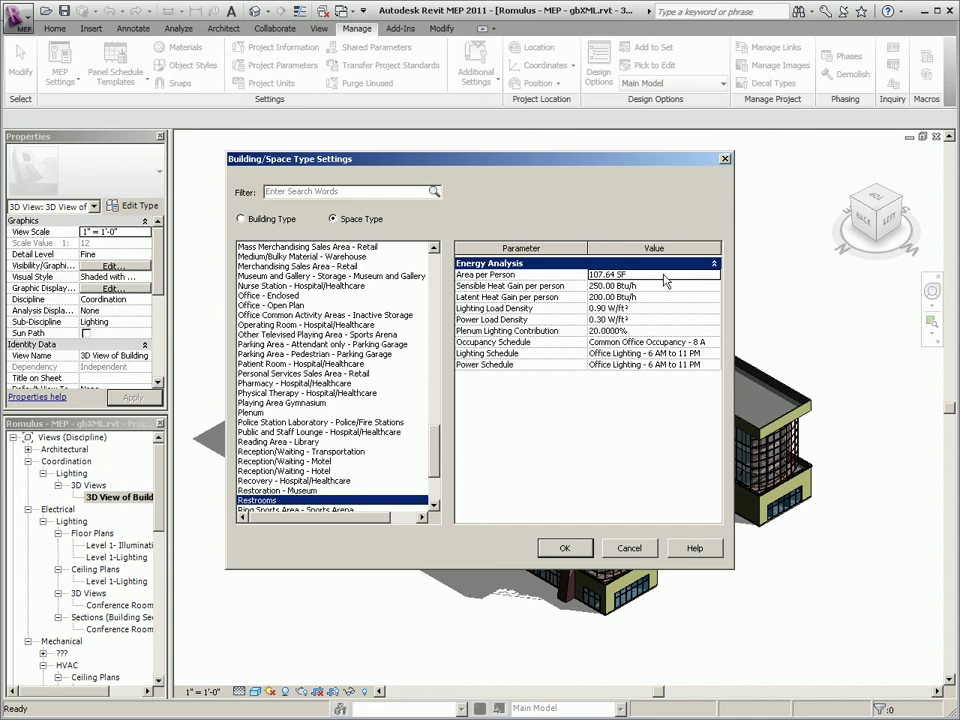
click(564, 548)
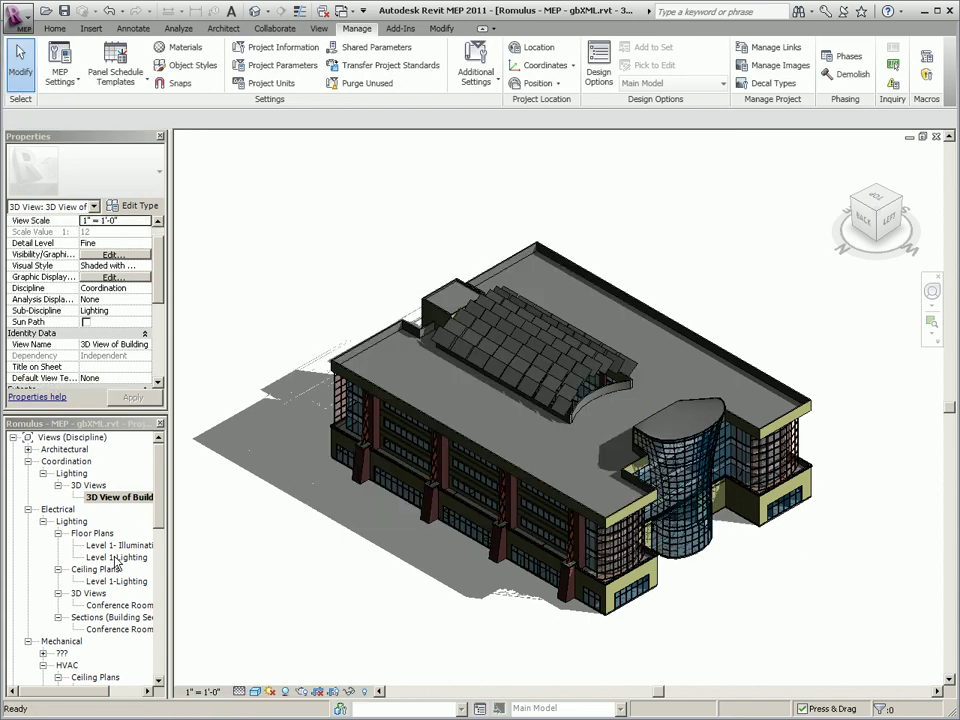
double_click(116, 558)
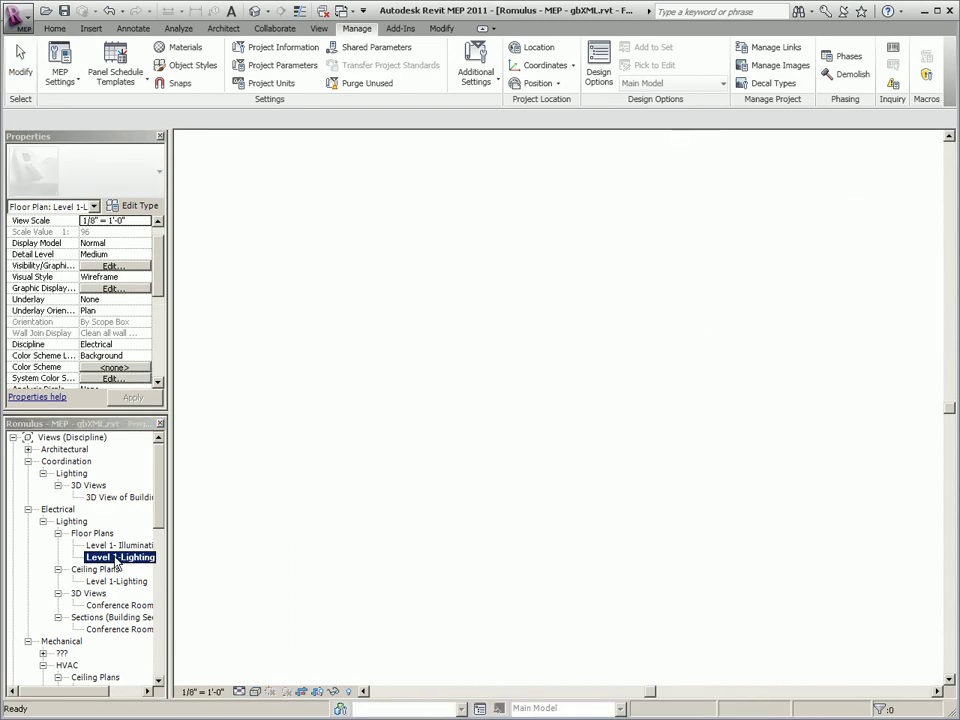
click(549, 404)
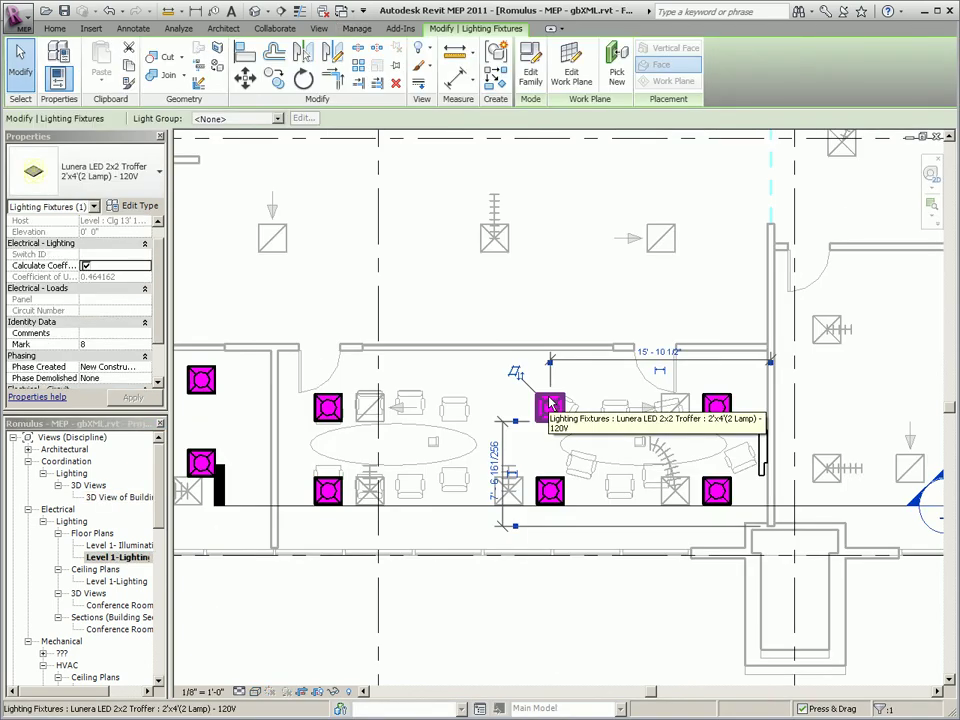
scroll(163, 316, down, 3)
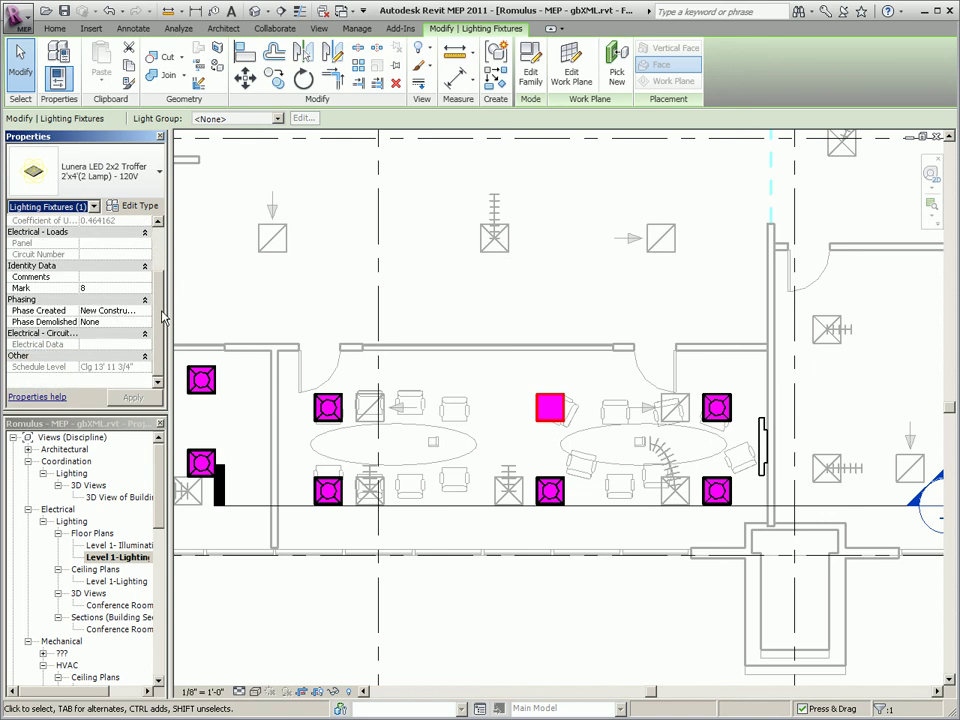
scroll(163, 270, up, 3)
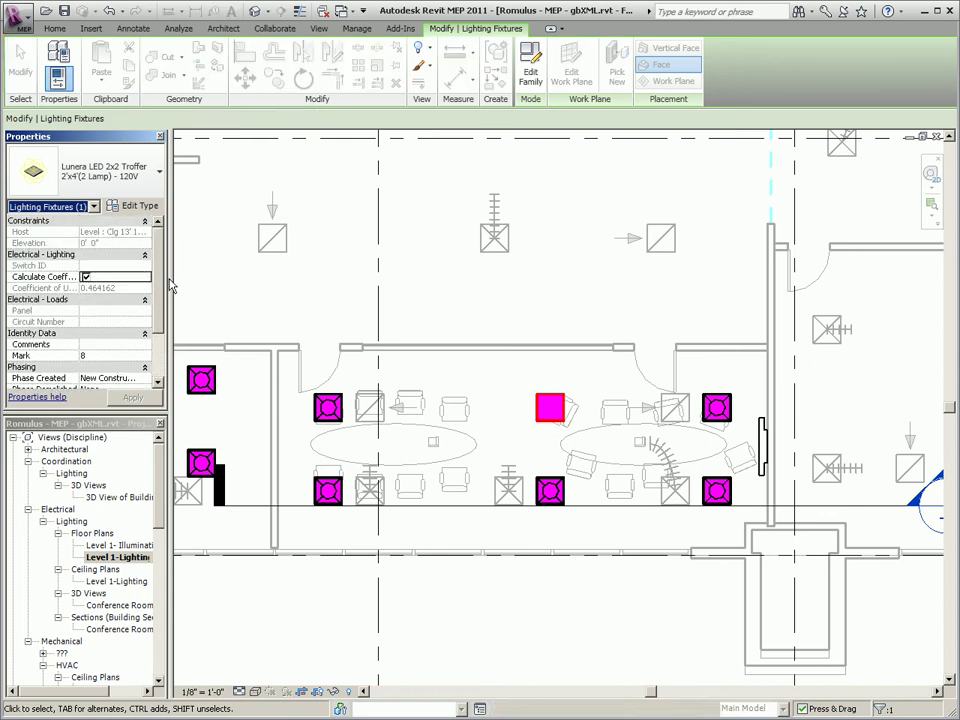
click(138, 208)
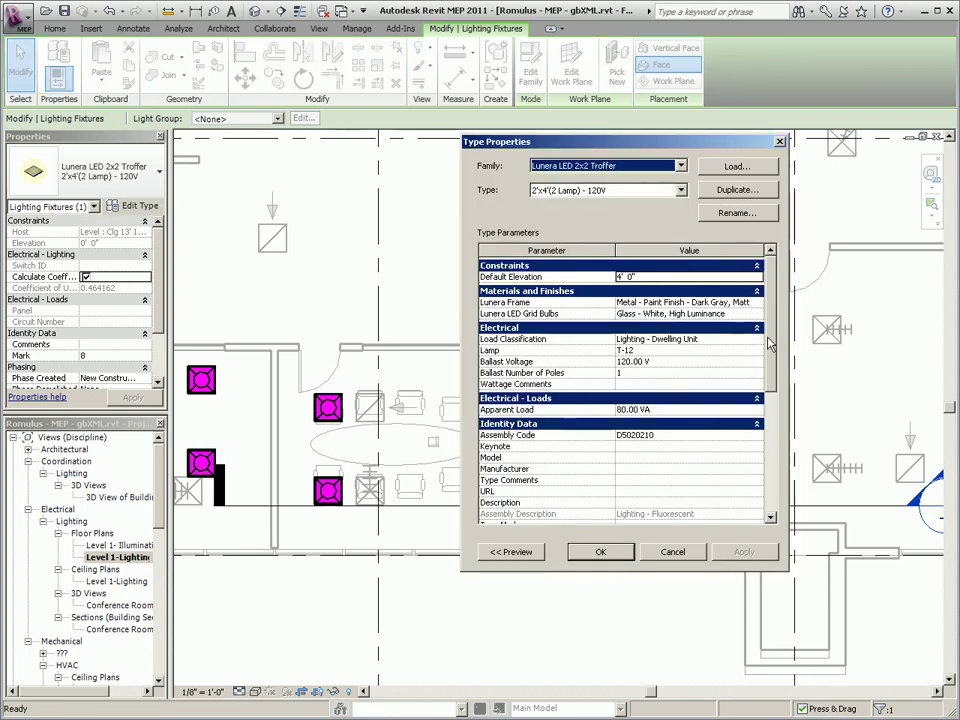
drag(771, 356, 778, 452)
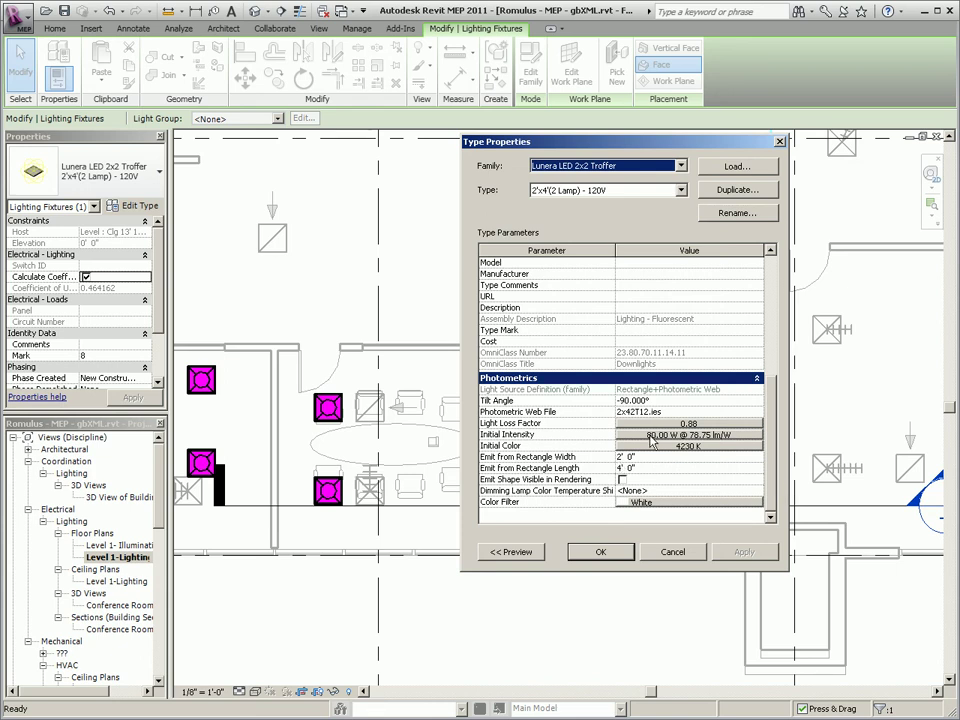
click(604, 552)
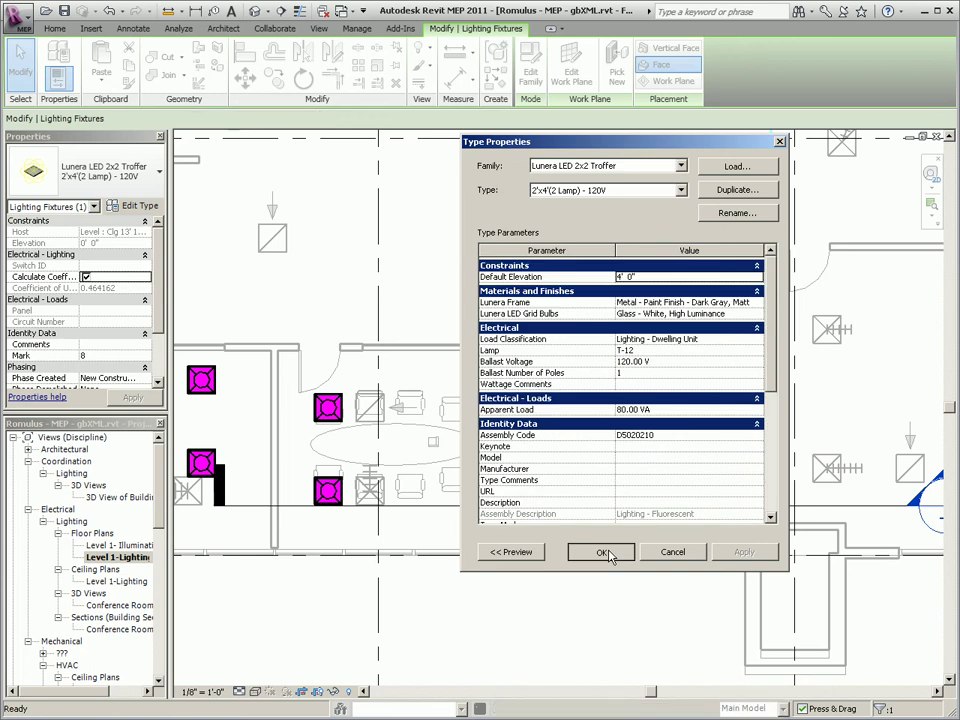
double_click(125, 497)
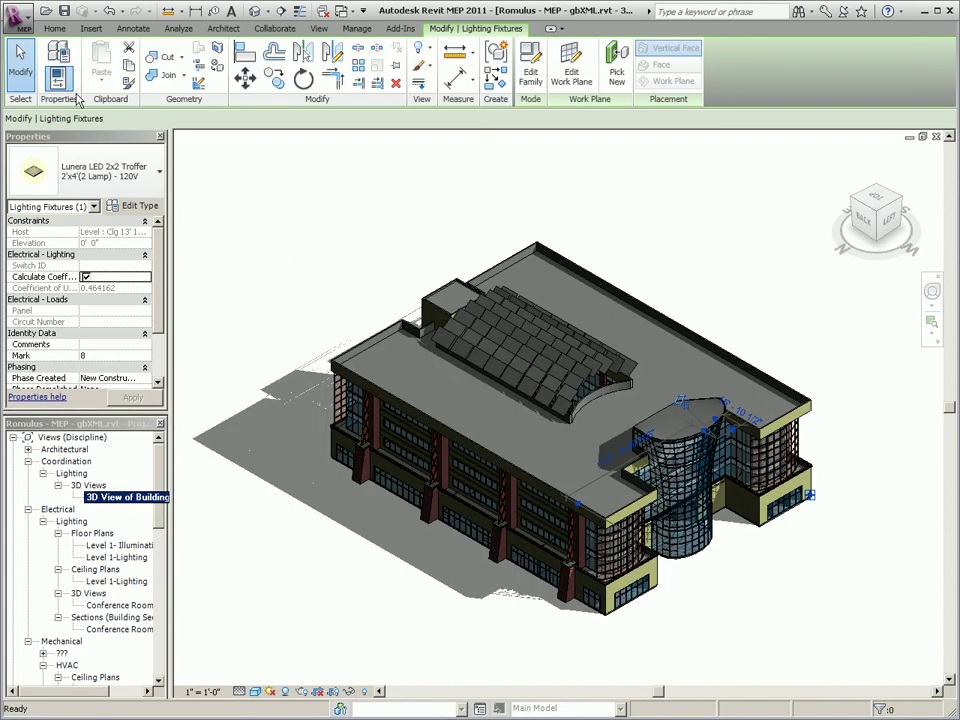
Export the model to gbXML as Romulus - MEP - gbXML.xml in the gbXML folder
click(30, 24)
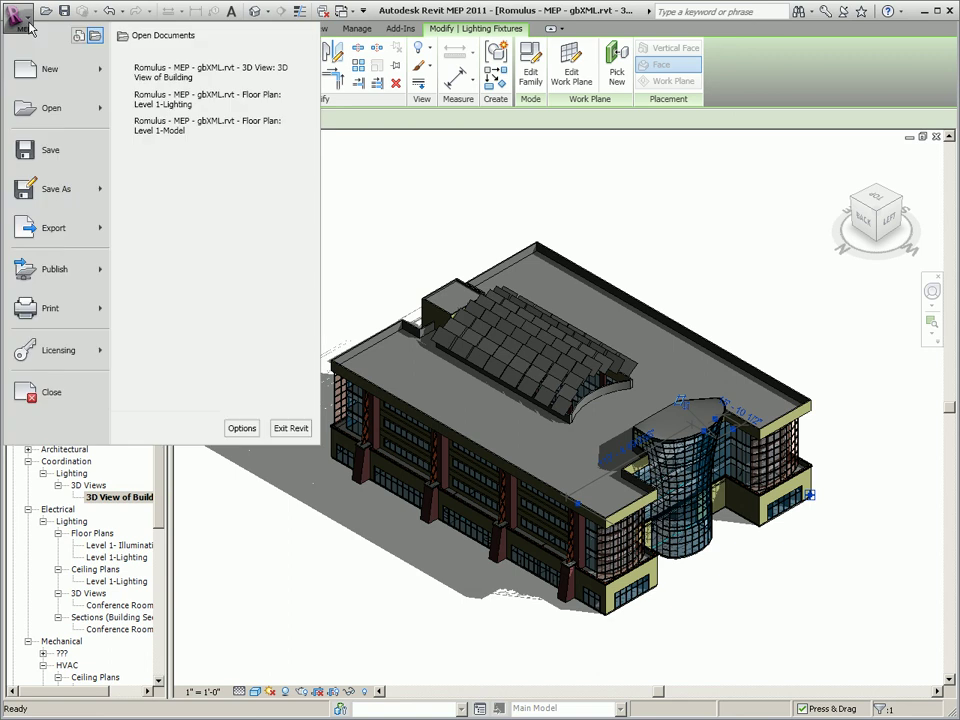
mouse_move(60, 234)
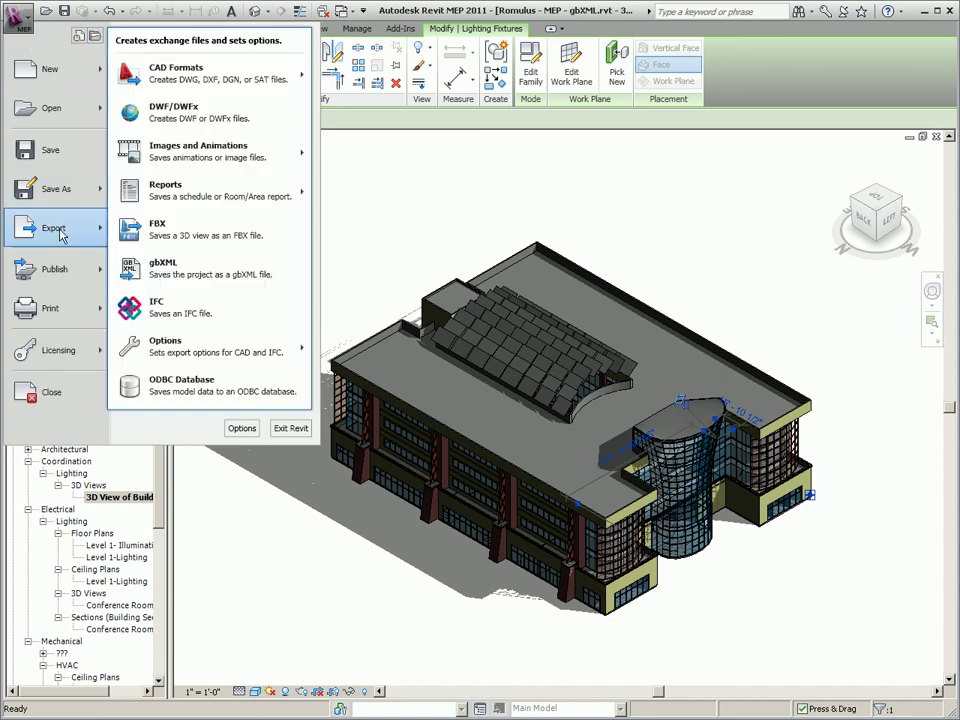
click(198, 282)
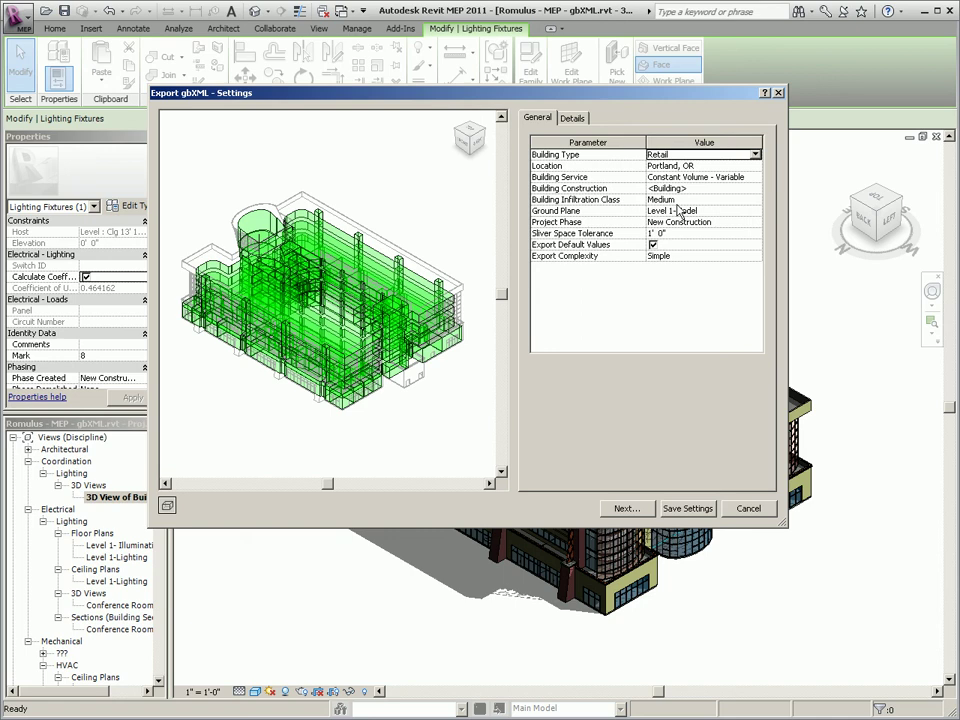
key(ctrl+Tab)
click(624, 508)
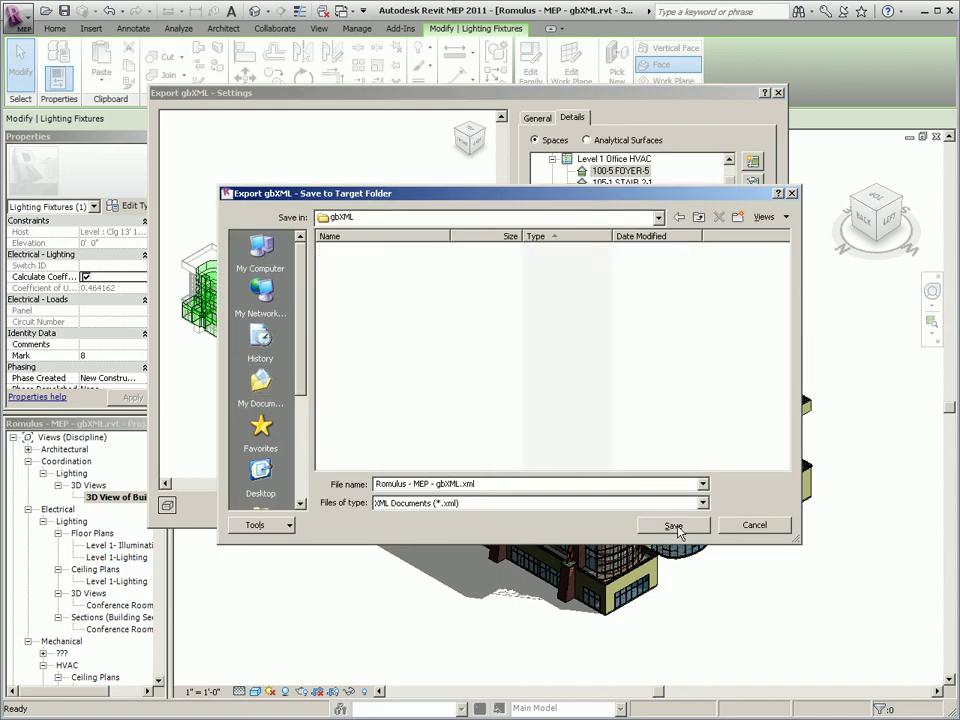
click(673, 526)
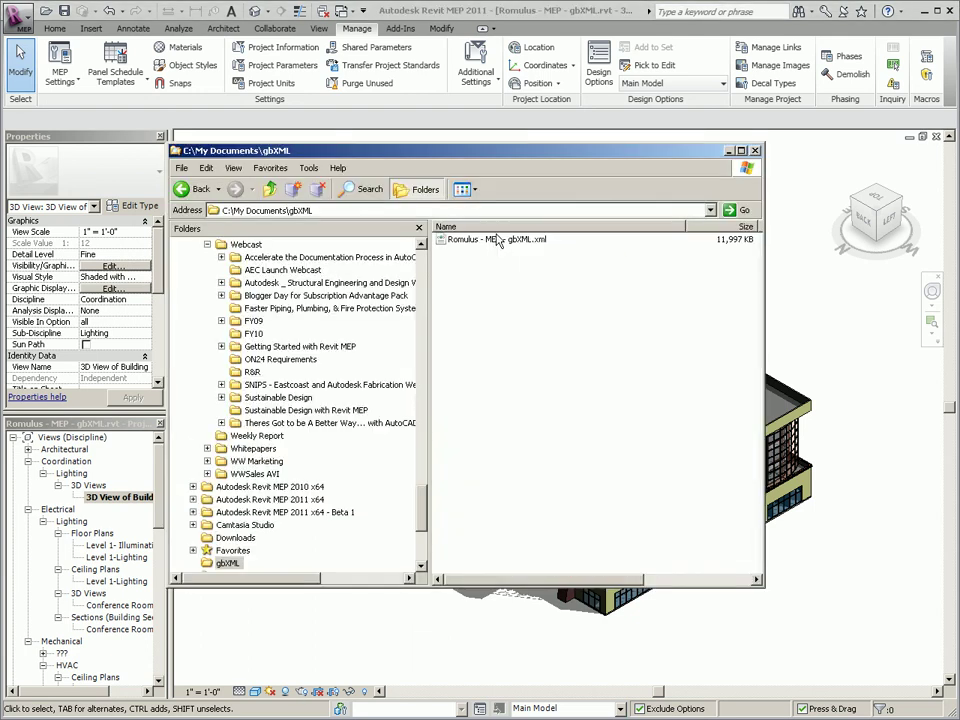
Inspect Romulus - MEP - gbXML.xml in the gbXML folder, an 11.7 MB XML document
mouse_move(493, 246)
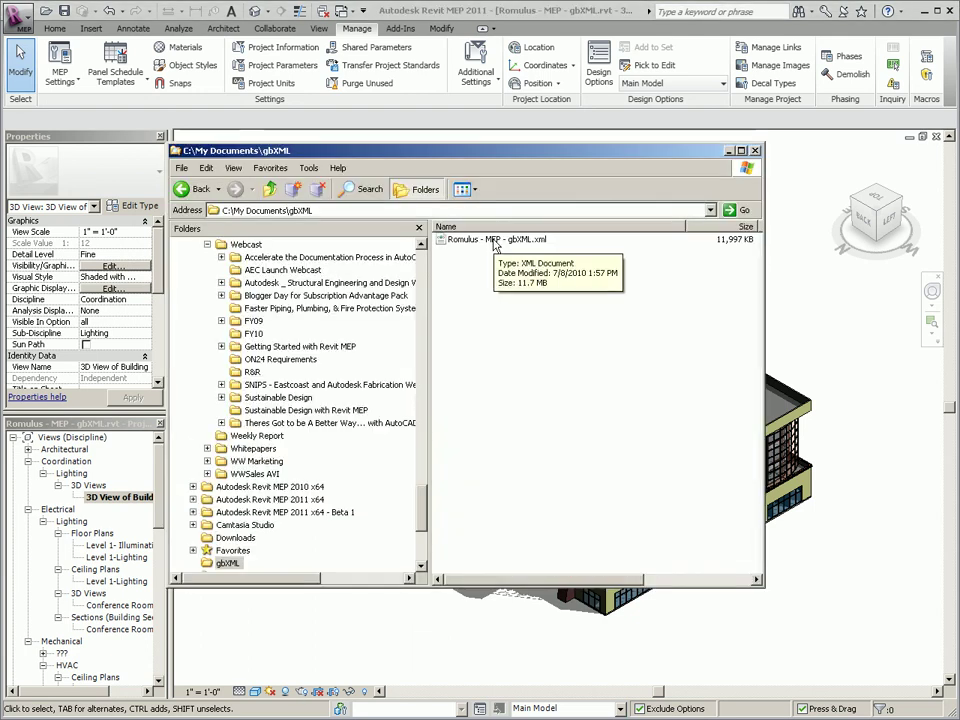